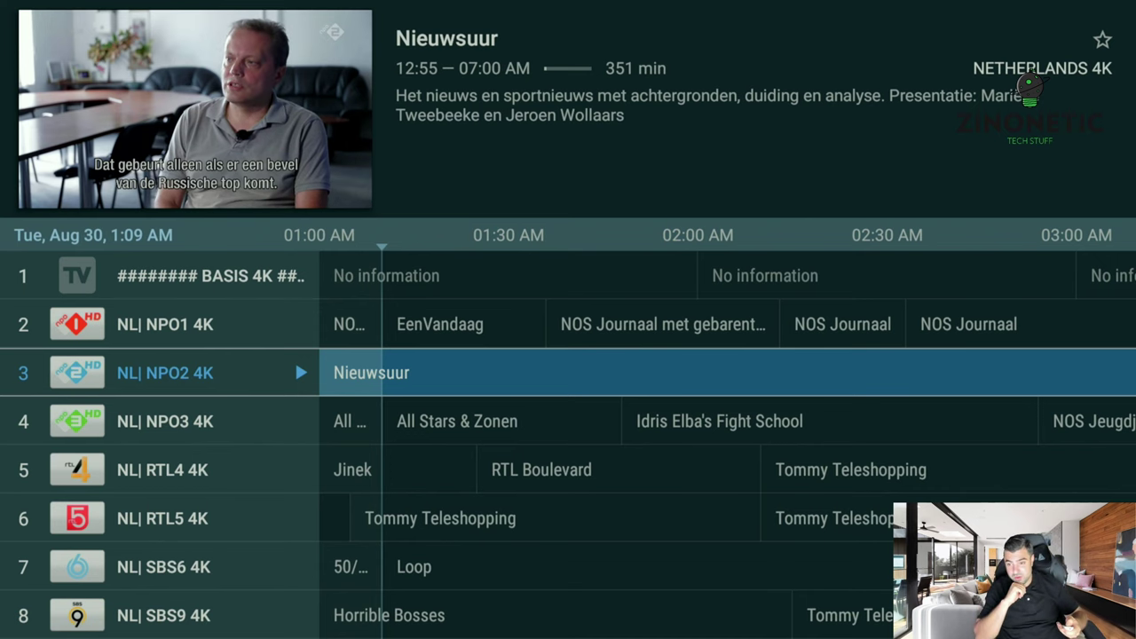
- Add NL| NPO2 4K to Favorites from the channel's options menu
{"action": "key", "text": "Return"}
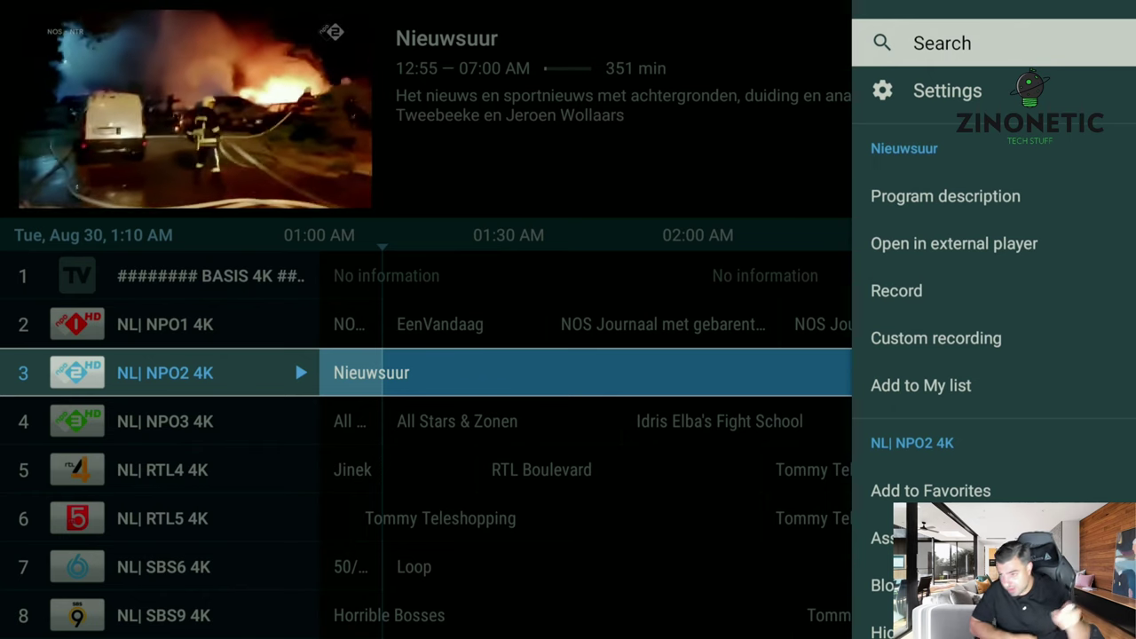
{"action": "key", "text": "Down"}
{"action": "key", "text": "Down"}
{"action": "key", "text": "Down"}
{"action": "key", "text": "Down"}
{"action": "key", "text": "Down"}
{"action": "key", "text": "Down"}
{"action": "key", "text": "Down"}
{"action": "key", "text": "Down"}
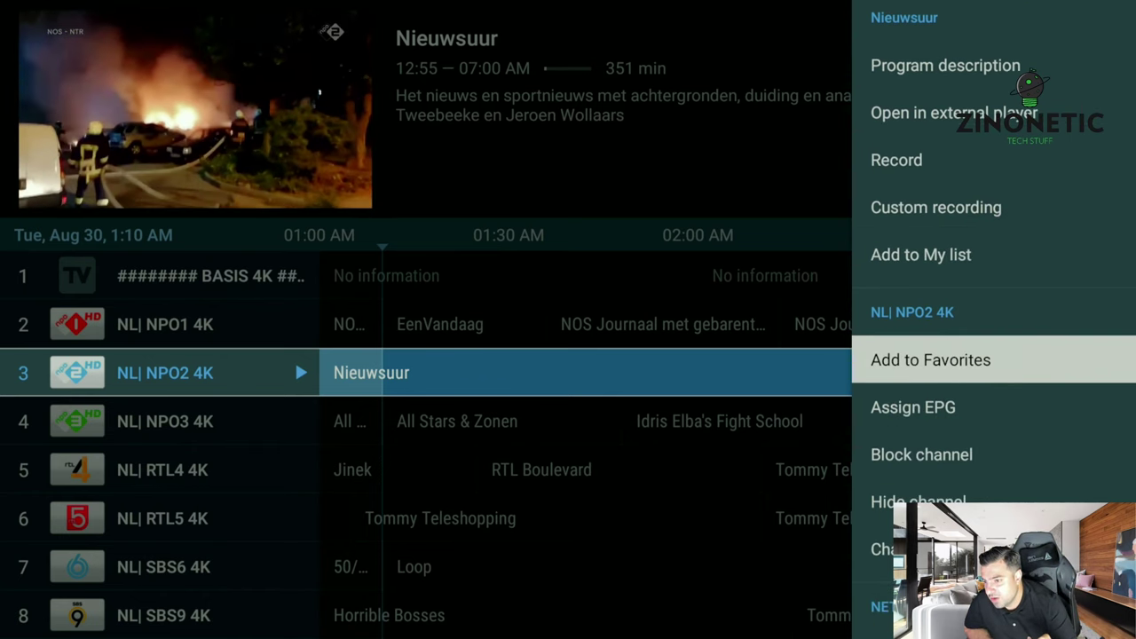
{"action": "key", "text": "Up"}
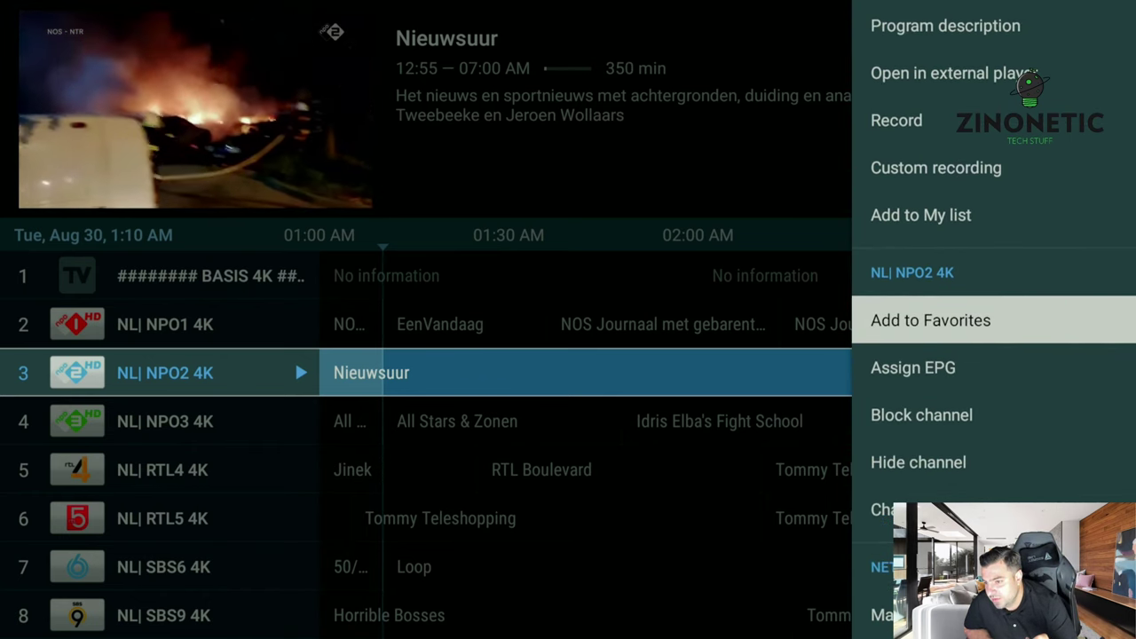
{"action": "key", "text": "Return"}
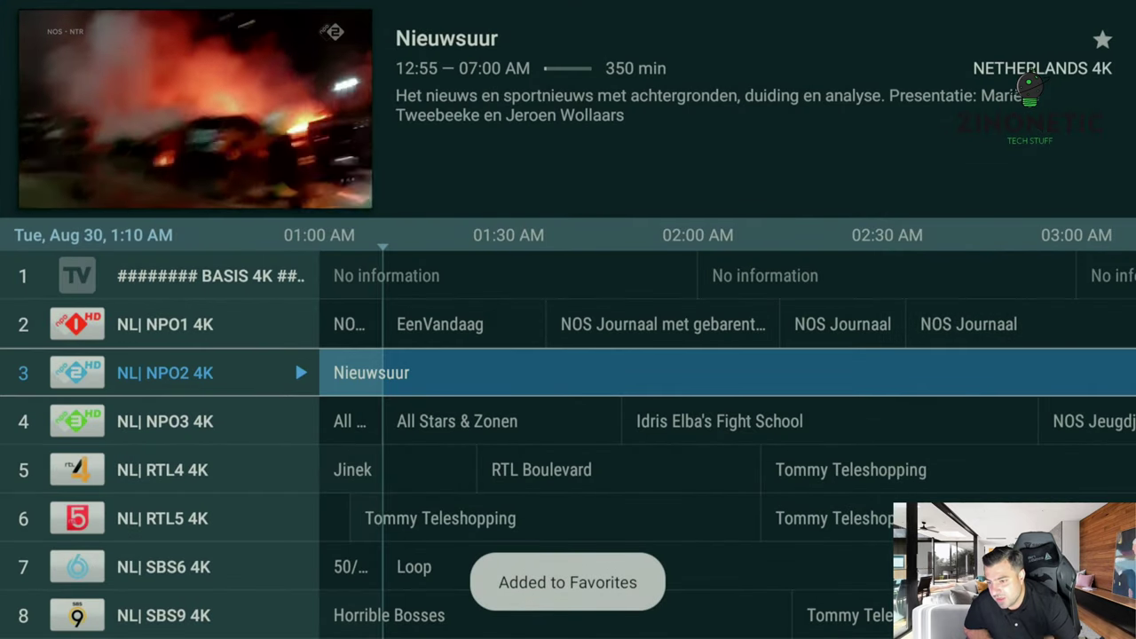
{"action": "key", "text": "Left"}
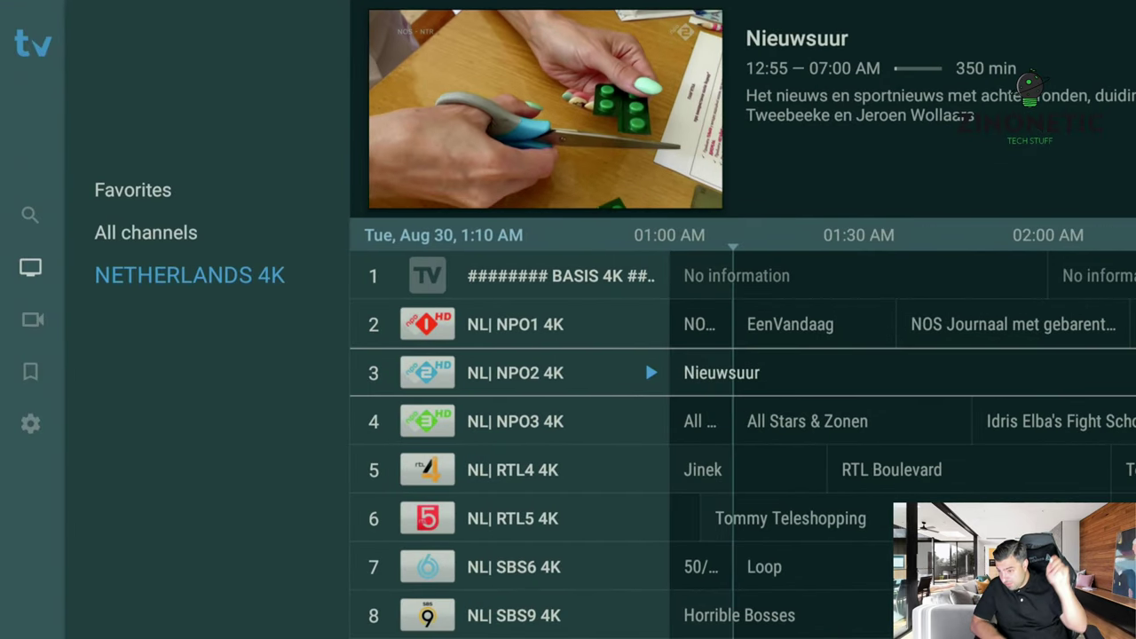
{"action": "key", "text": "Up"}
{"action": "key", "text": "Up"}
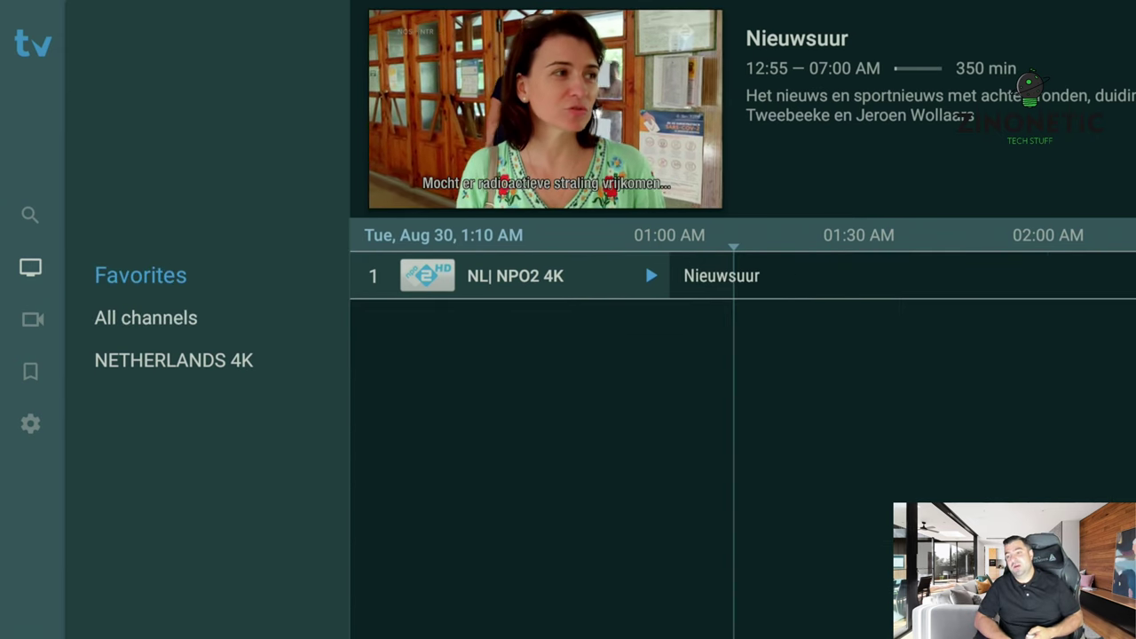
{"action": "key", "text": "Down"}
{"action": "key", "text": "Down"}
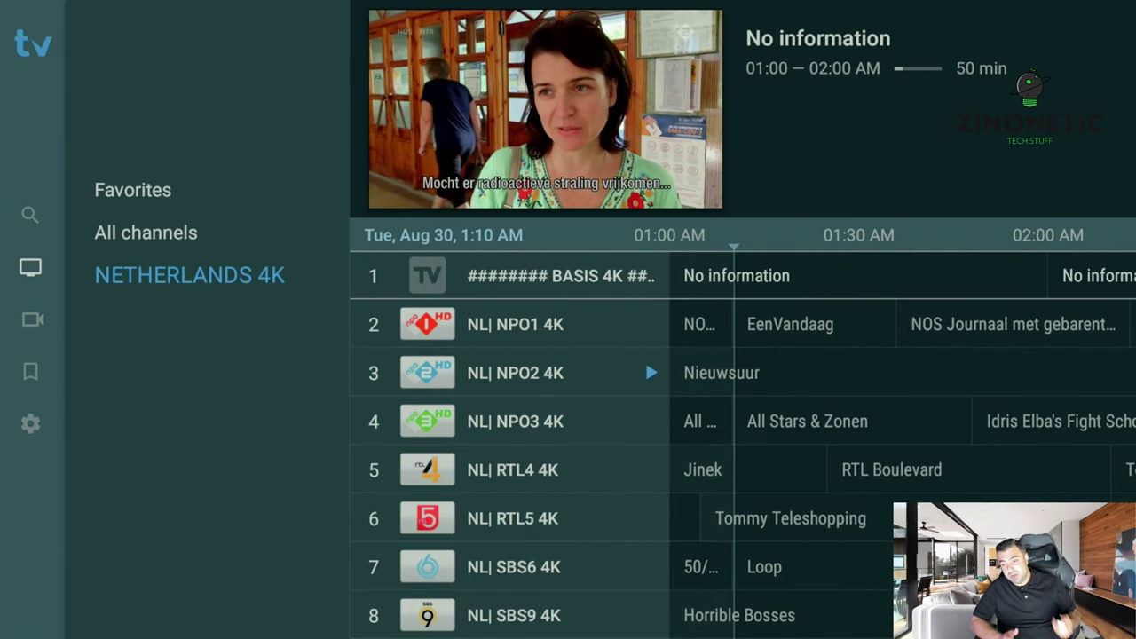
{"action": "key", "text": "Up"}
{"action": "key", "text": "Up"}
{"action": "key", "text": "Down"}
{"action": "key", "text": "Down"}
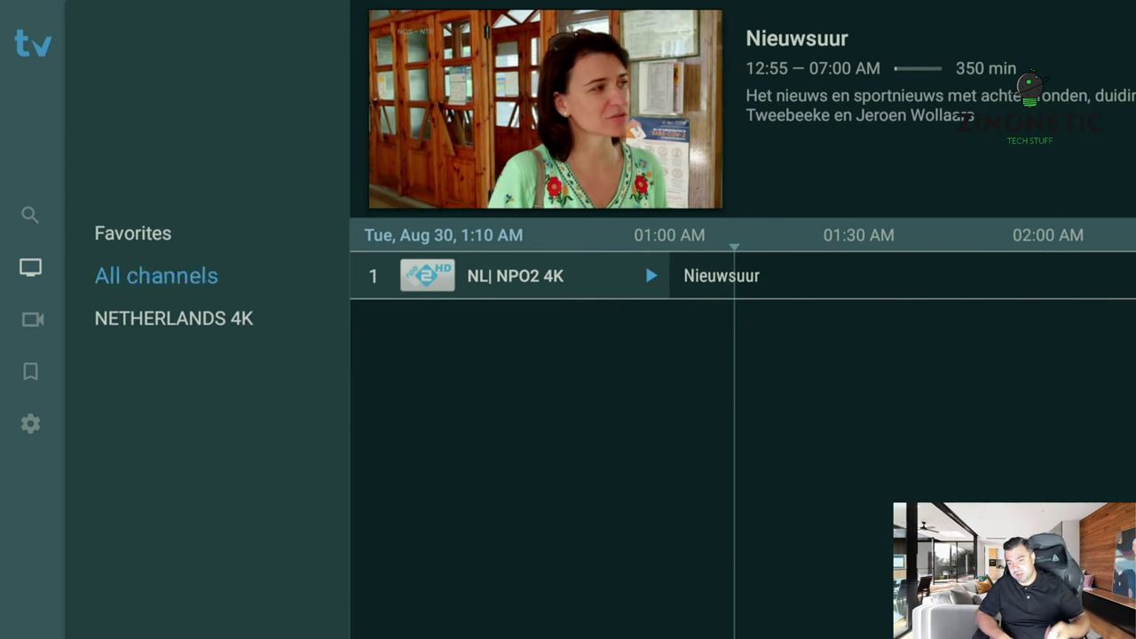
{"action": "key", "text": "Right"}
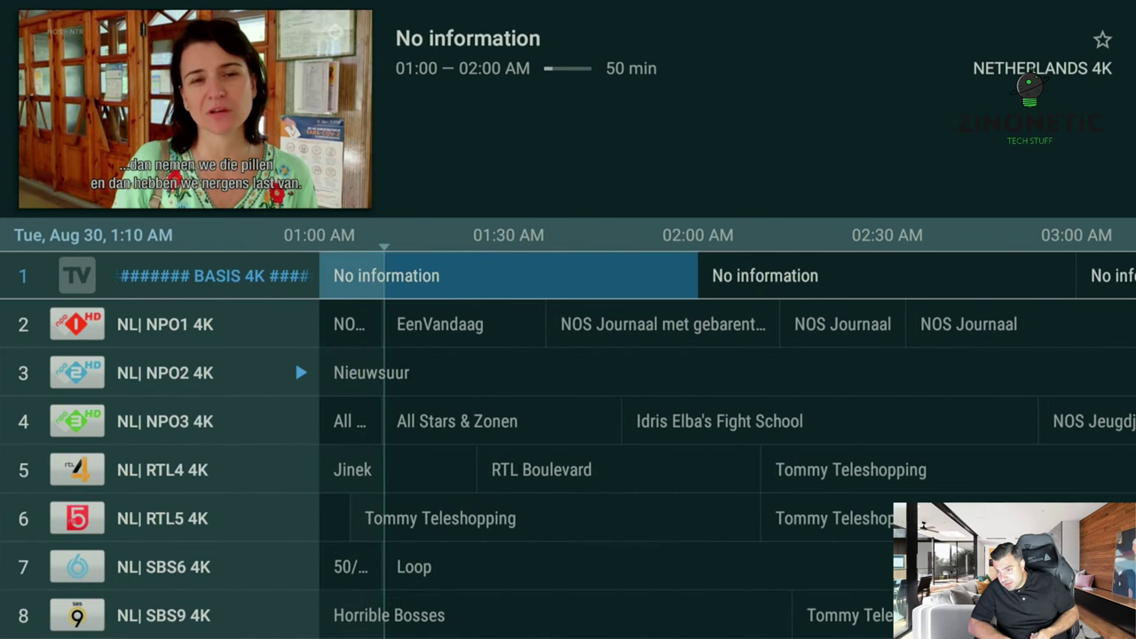
{"action": "key", "text": "Down"}
{"action": "key", "text": "Down"}
{"action": "key", "text": "Down"}
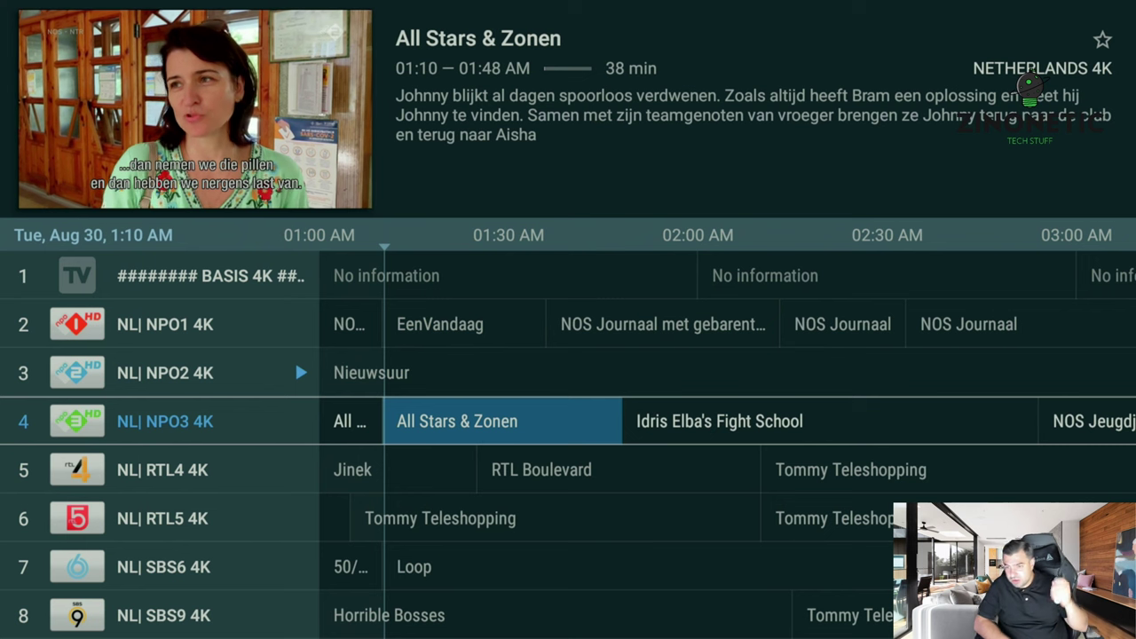
- Open the options for Idris Elba's Fight School on NPO3 4K and browse its reminder and recording choices
{"action": "key", "text": "Right"}
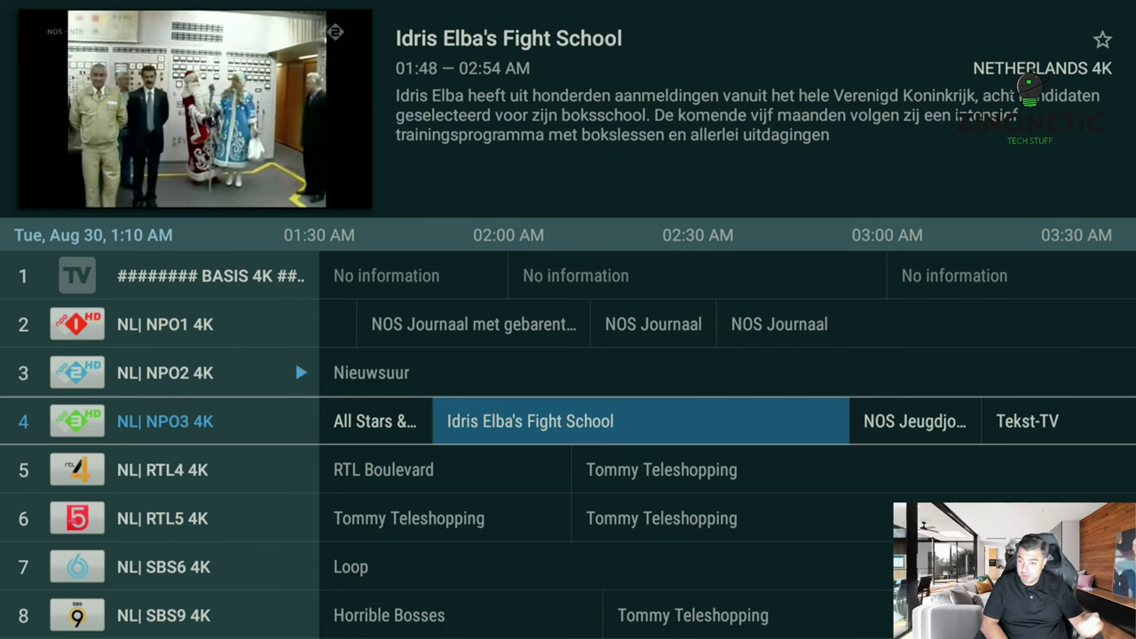
{"action": "key", "text": "Return"}
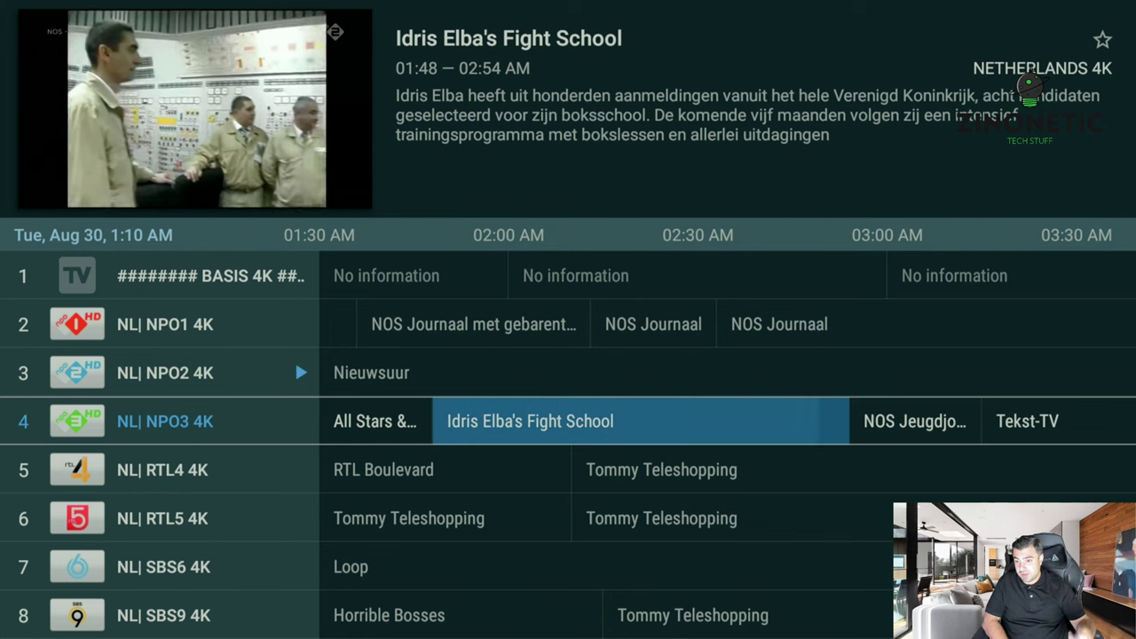
{"action": "key", "text": "Down"}
{"action": "key", "text": "Down"}
{"action": "key", "text": "Down"}
{"action": "key", "text": "Down"}
{"action": "key", "text": "Down"}
{"action": "key", "text": "Down"}
{"action": "key", "text": "Down"}
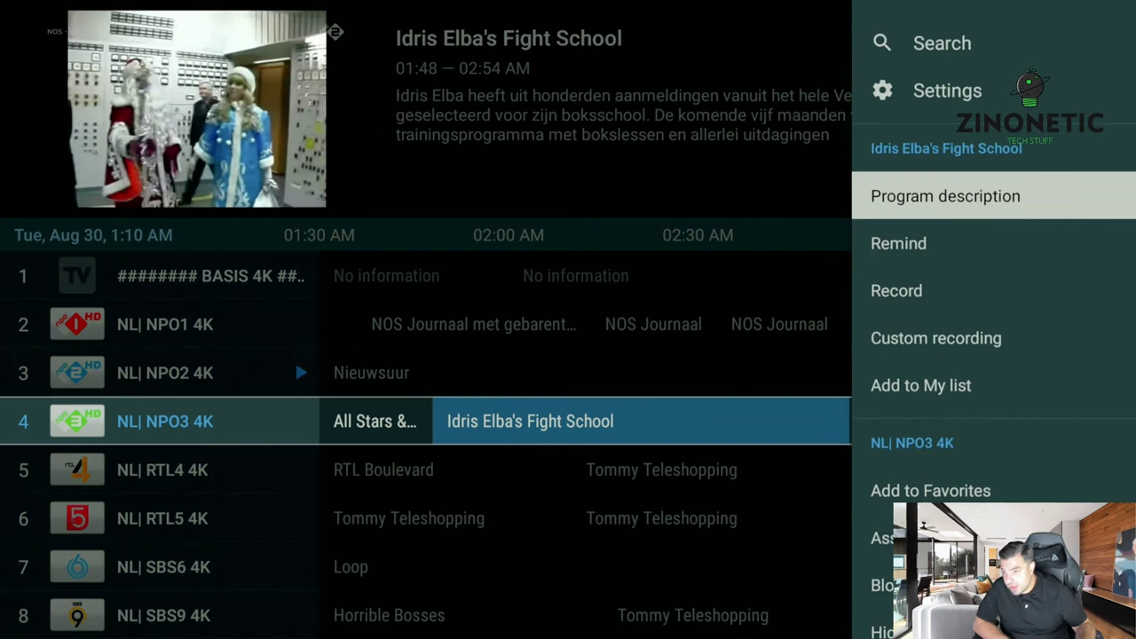
{"action": "key", "text": "Up"}
{"action": "key", "text": "Up"}
{"action": "key", "text": "Up"}
{"action": "key", "text": "Up"}
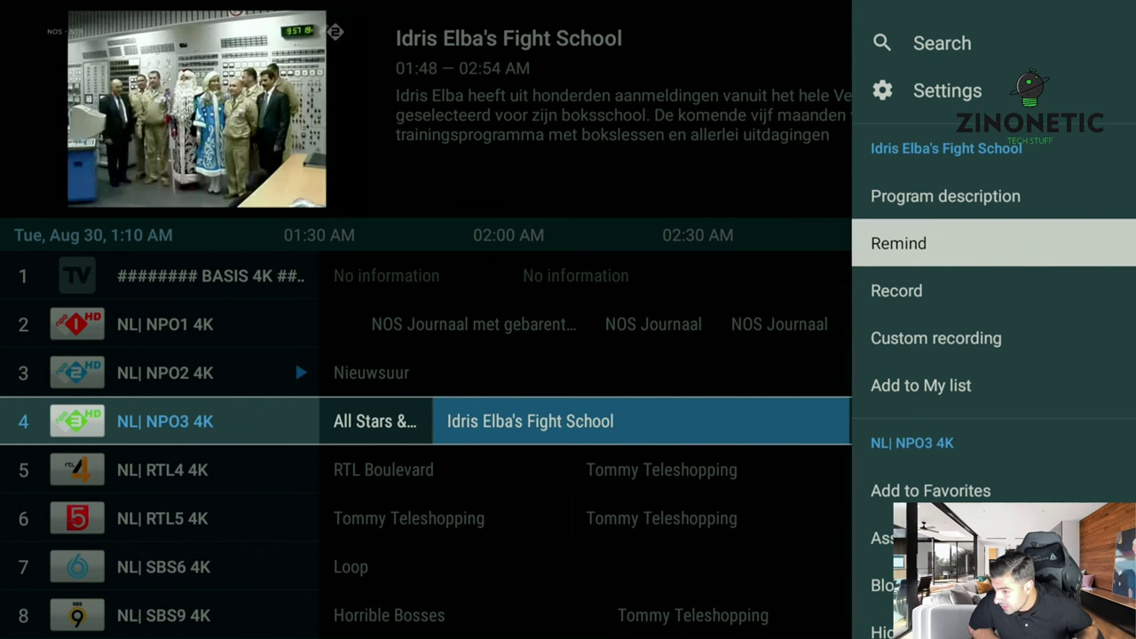
{"action": "key", "text": "Down"}
{"action": "key", "text": "Down"}
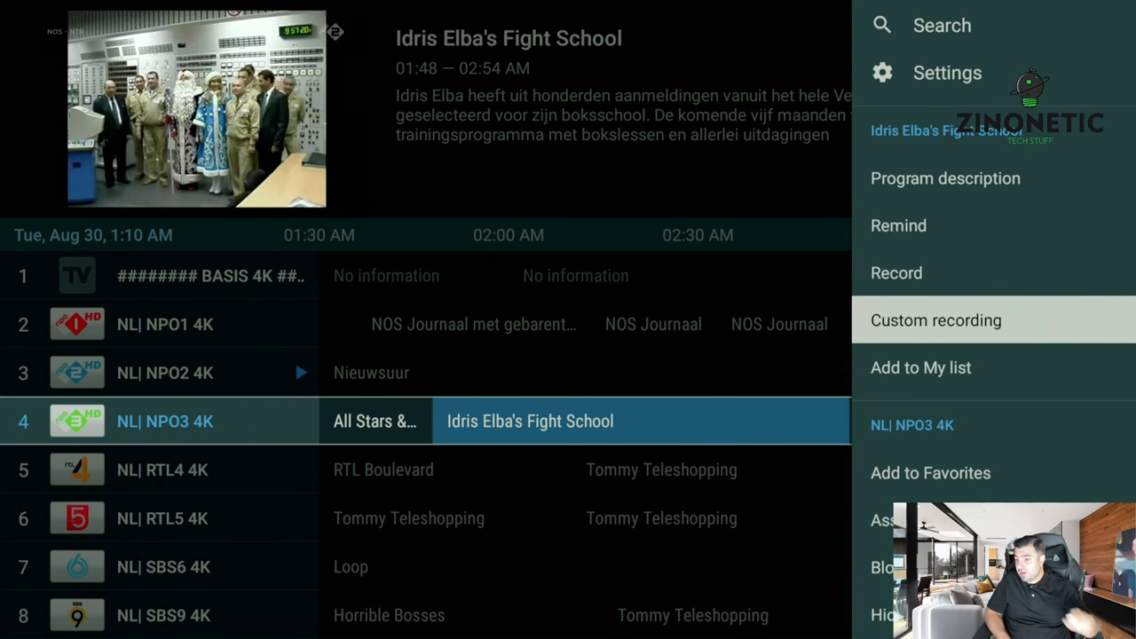
{"action": "key", "text": "Down"}
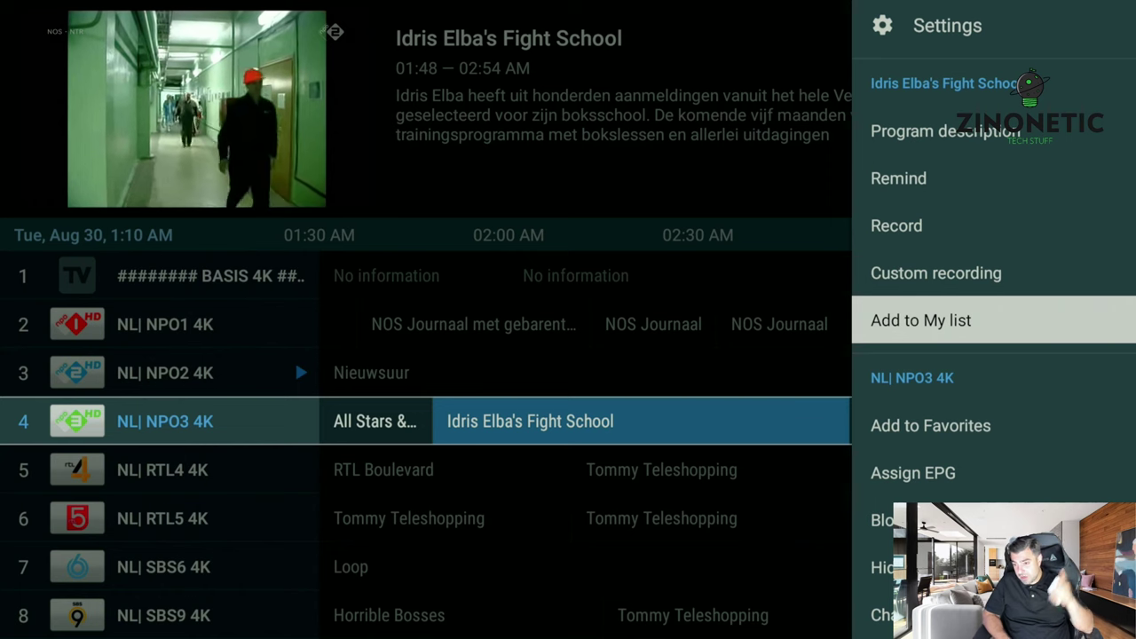
{"action": "key", "text": "Up"}
{"action": "key", "text": "Up"}
{"action": "key", "text": "Up"}
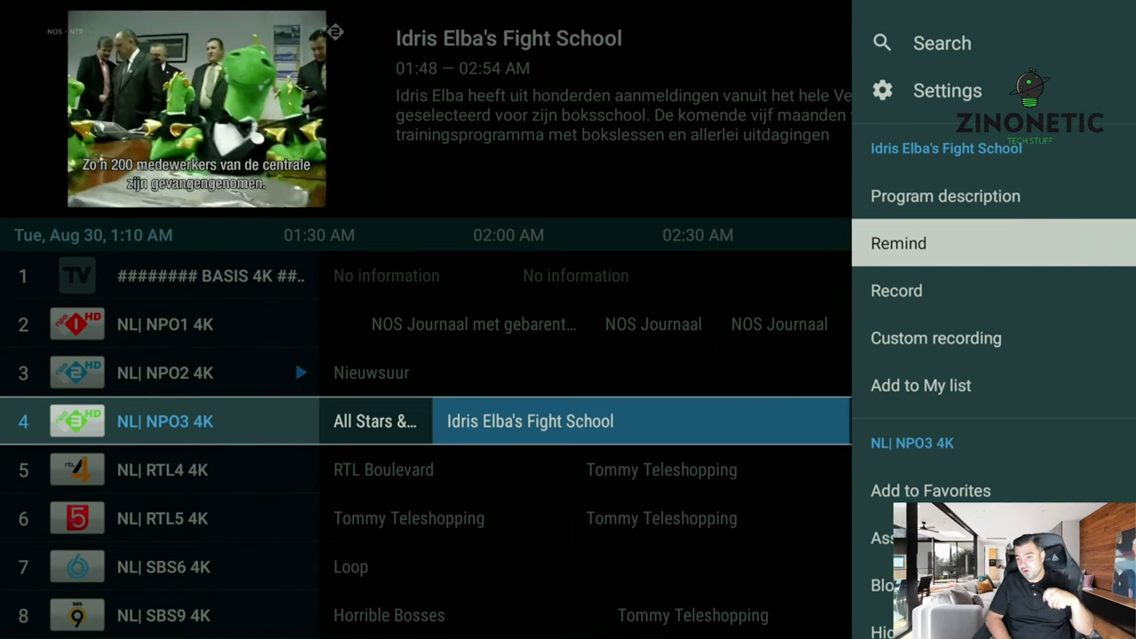
- Browse the channel and group management options, then close the menu without choosing anything
{"action": "key", "text": "Down"}
{"action": "key", "text": "Down"}
{"action": "key", "text": "Down"}
{"action": "key", "text": "Down"}
{"action": "key", "text": "Down"}
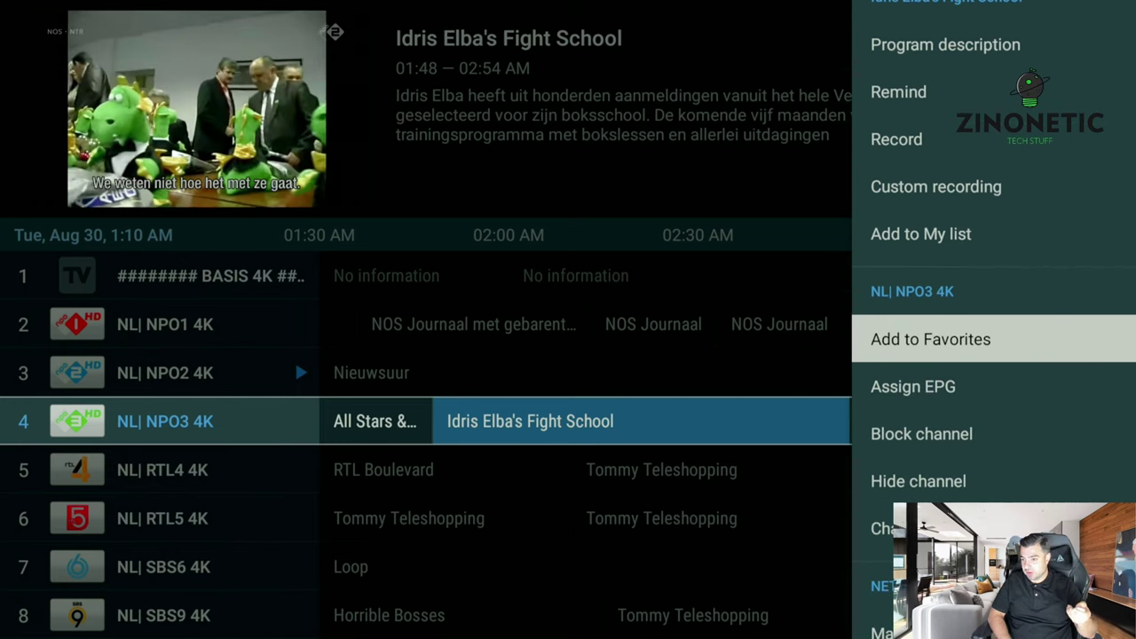
{"action": "key", "text": "Down"}
{"action": "key", "text": "Down"}
{"action": "key", "text": "Down"}
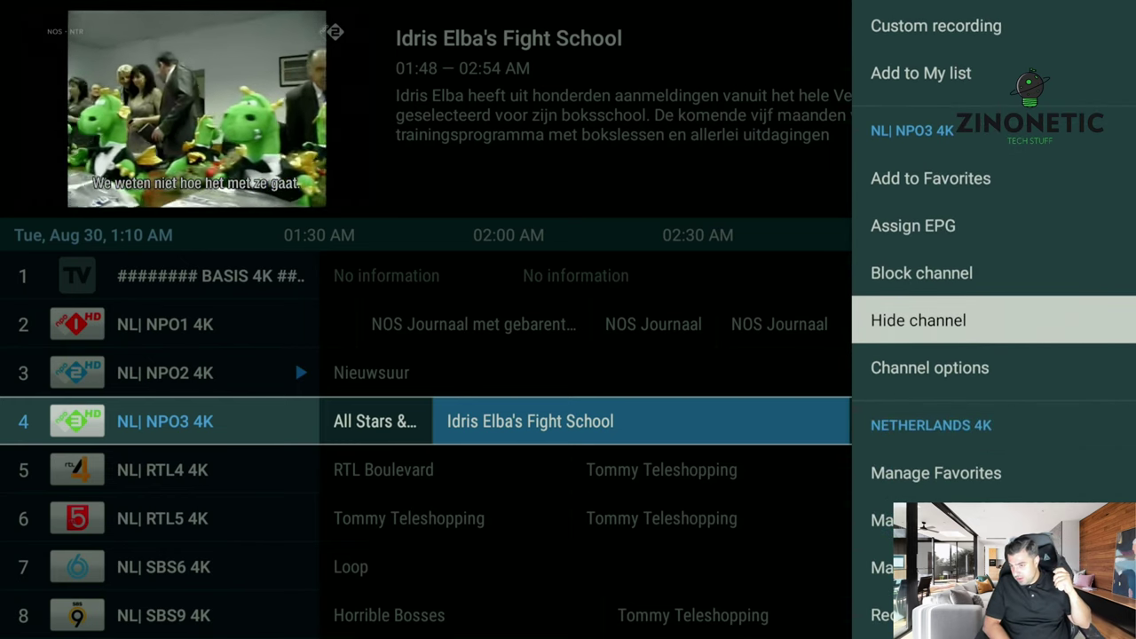
{"action": "key", "text": "Up"}
{"action": "key", "text": "Down"}
{"action": "key", "text": "Down"}
{"action": "key", "text": "Down"}
{"action": "key", "text": "Down"}
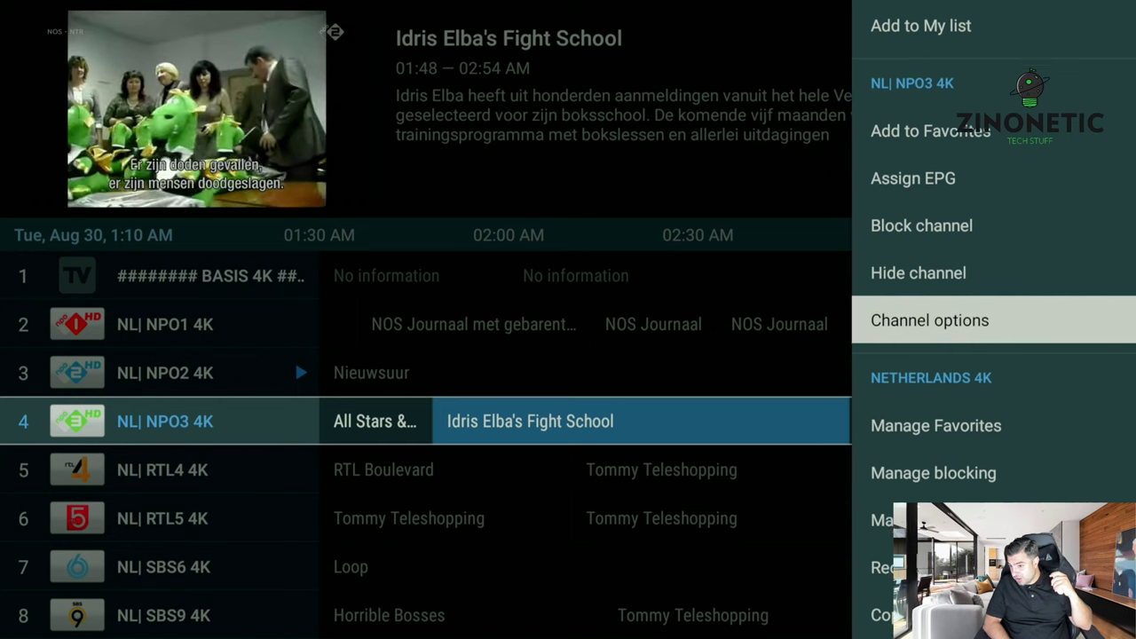
{"action": "key", "text": "Down"}
{"action": "key", "text": "Down"}
{"action": "key", "text": "Down"}
{"action": "key", "text": "Down"}
{"action": "key", "text": "Down"}
{"action": "key", "text": "Down"}
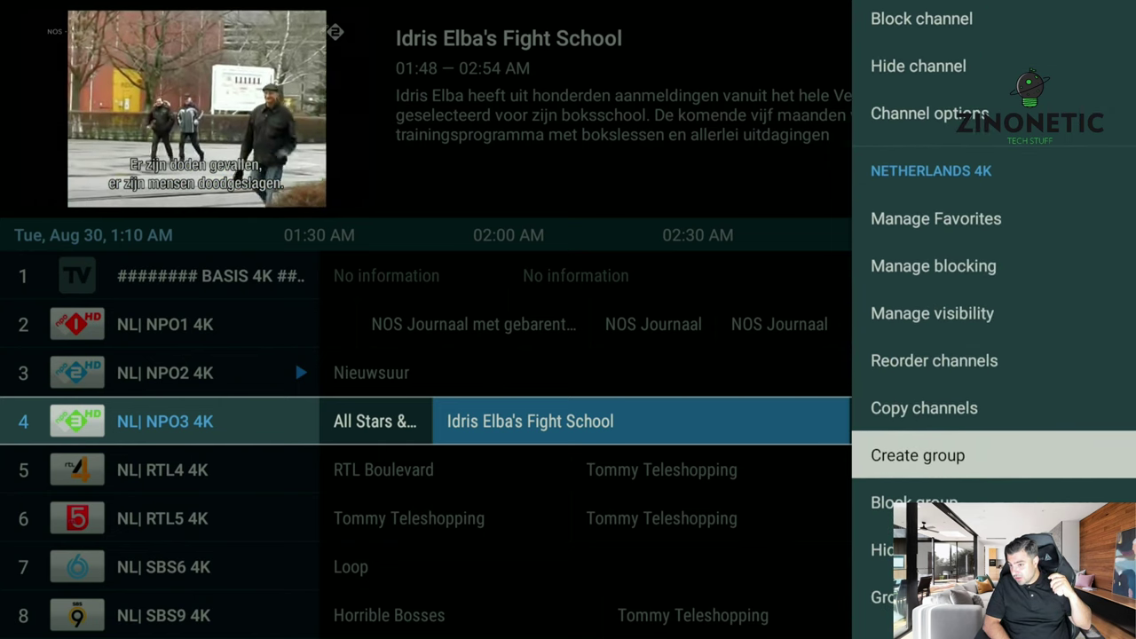
{"action": "key", "text": "Escape"}
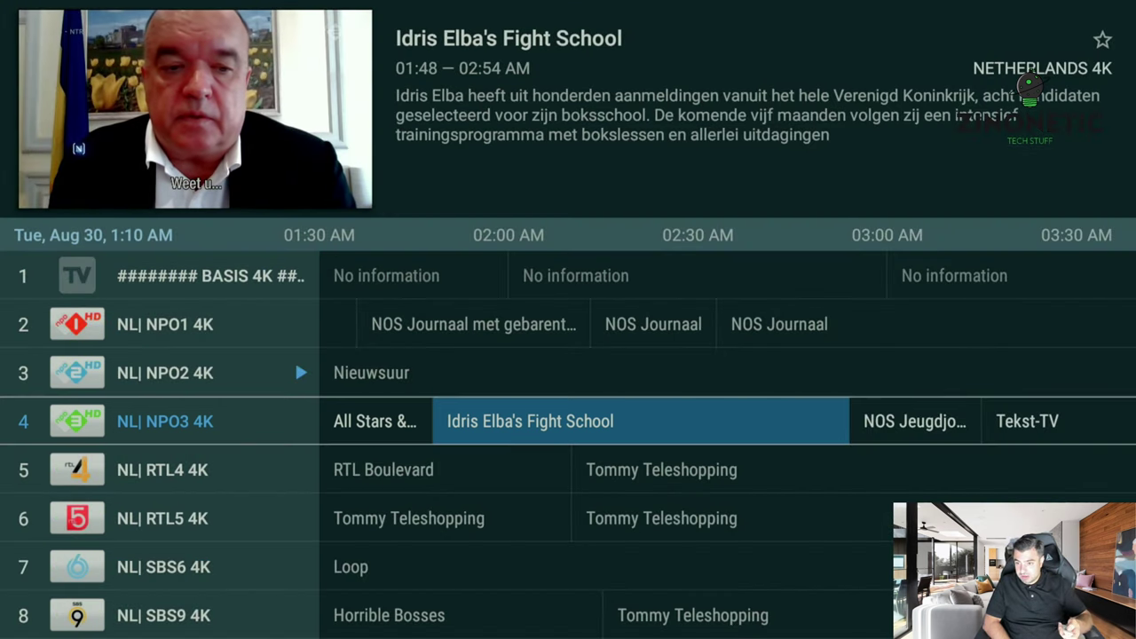
- Request a reminder for Idris Elba's Fight School, cancel the overlay permission prompt, and show the group list
{"action": "key", "text": "Return"}
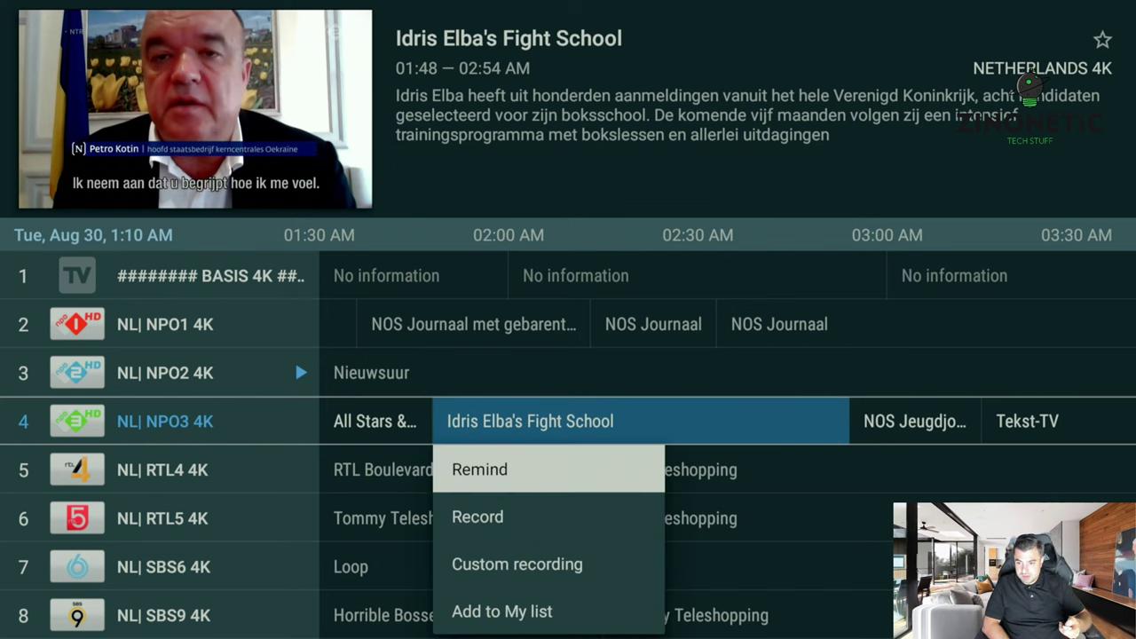
{"action": "key", "text": "Return"}
{"action": "key", "text": "Left"}
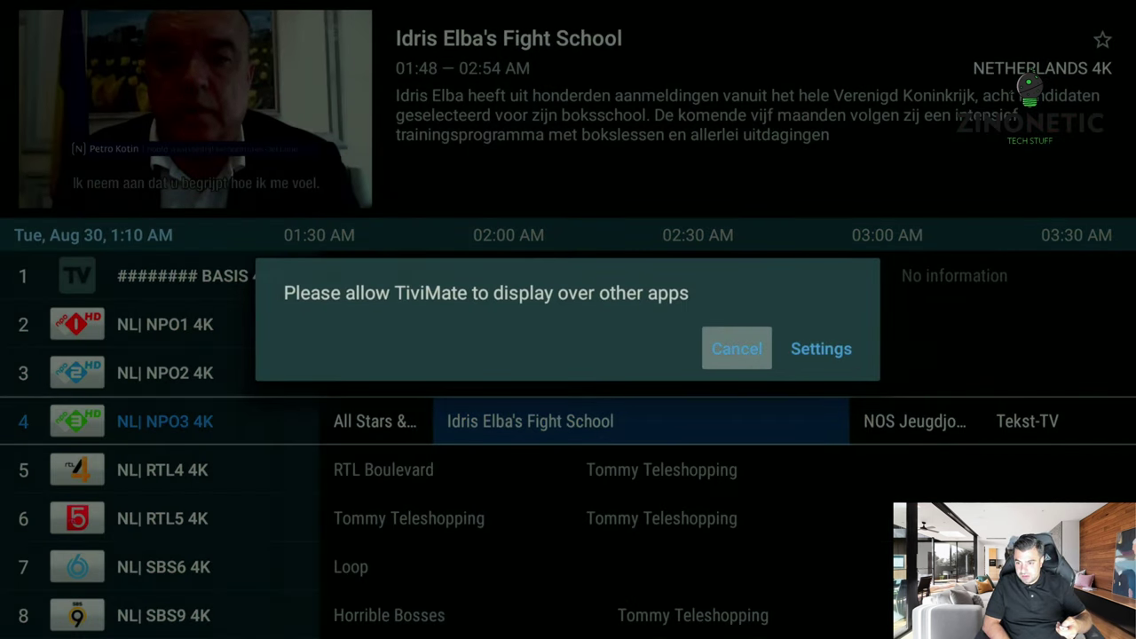
{"action": "key", "text": "Return"}
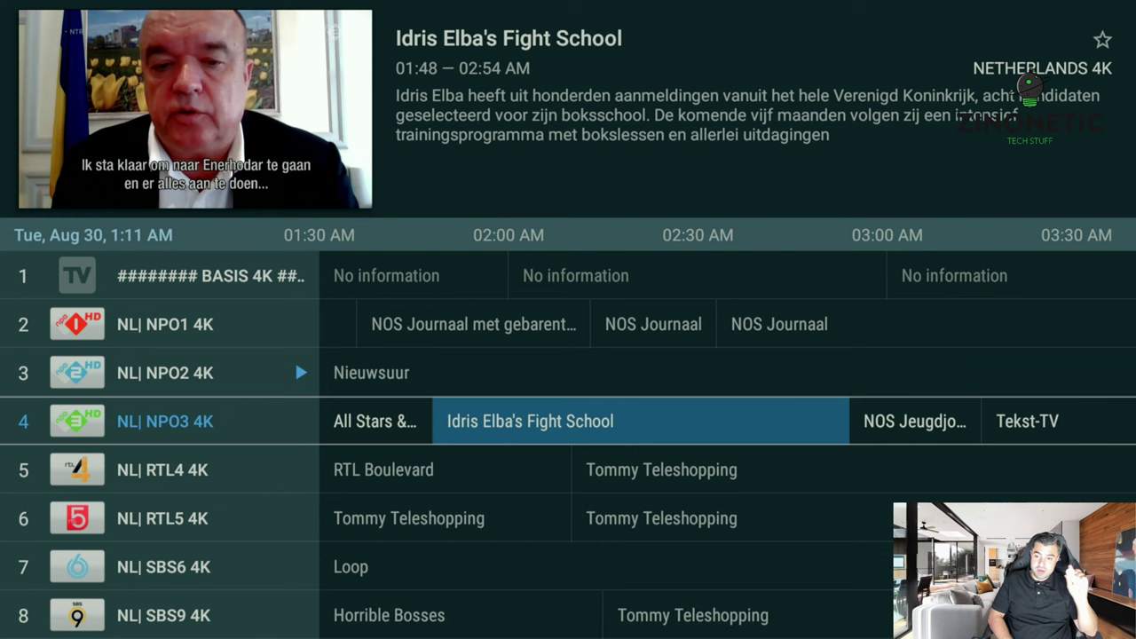
{"action": "key", "text": "Left"}
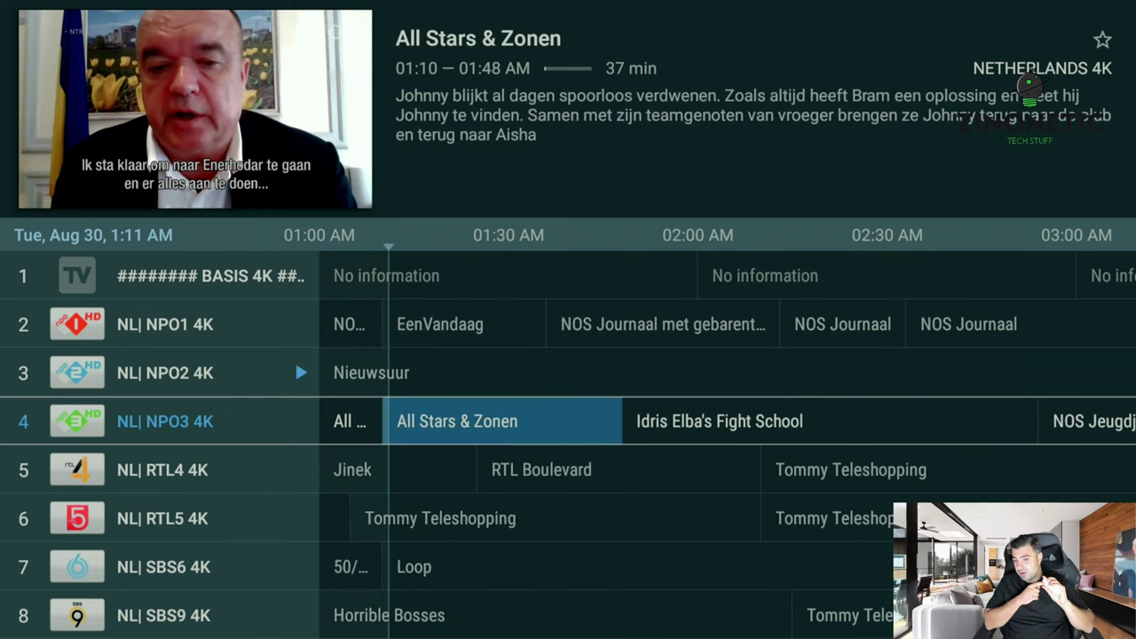
{"action": "key", "text": "Left"}
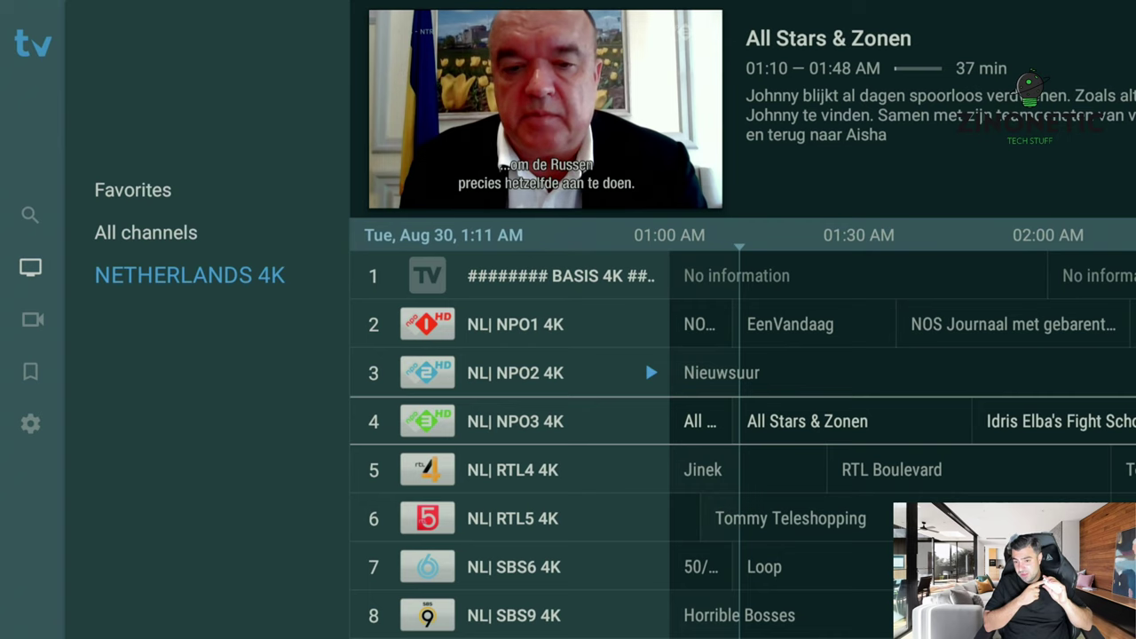
- Filter the guide to the Favorites channel group, showing only NPO2 4K
{"action": "key", "text": "Left"}
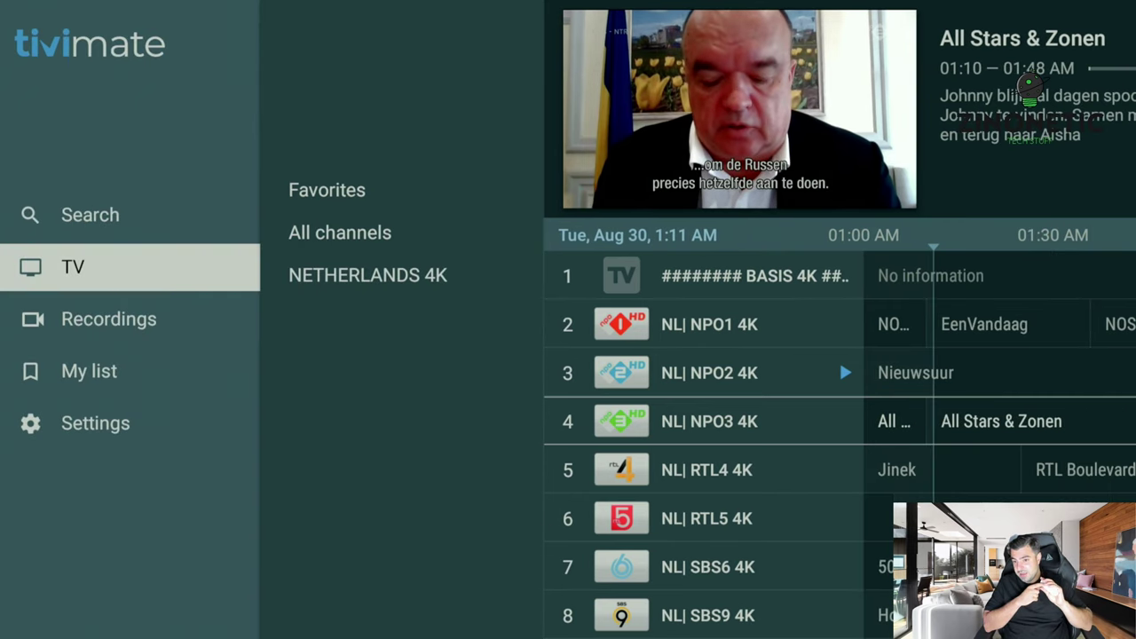
{"action": "key", "text": "Down"}
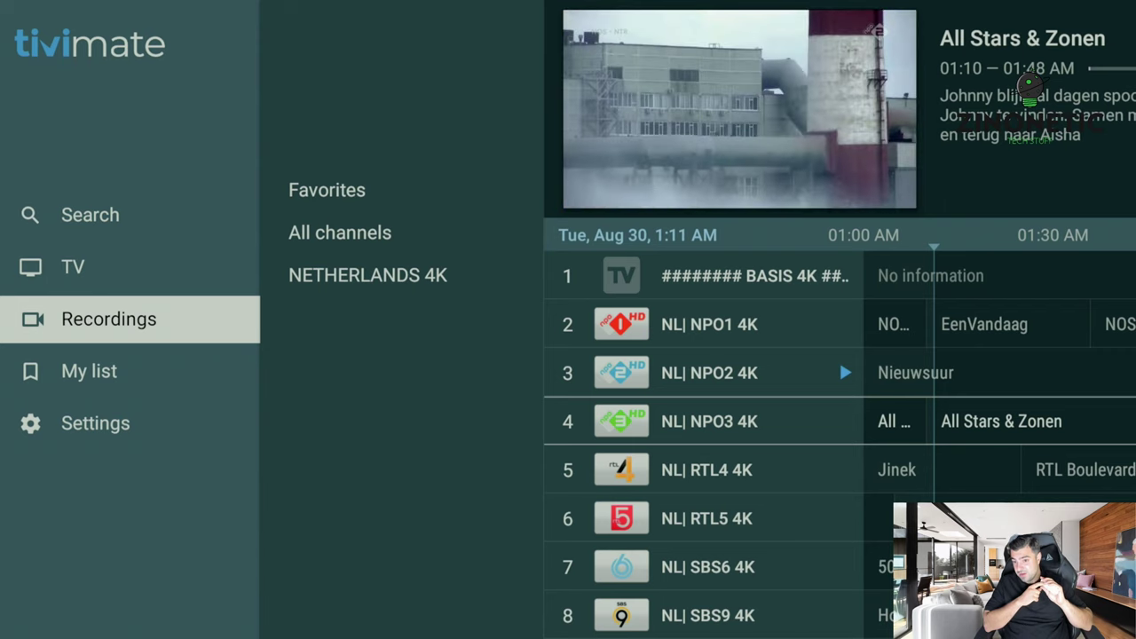
{"action": "key", "text": "Down"}
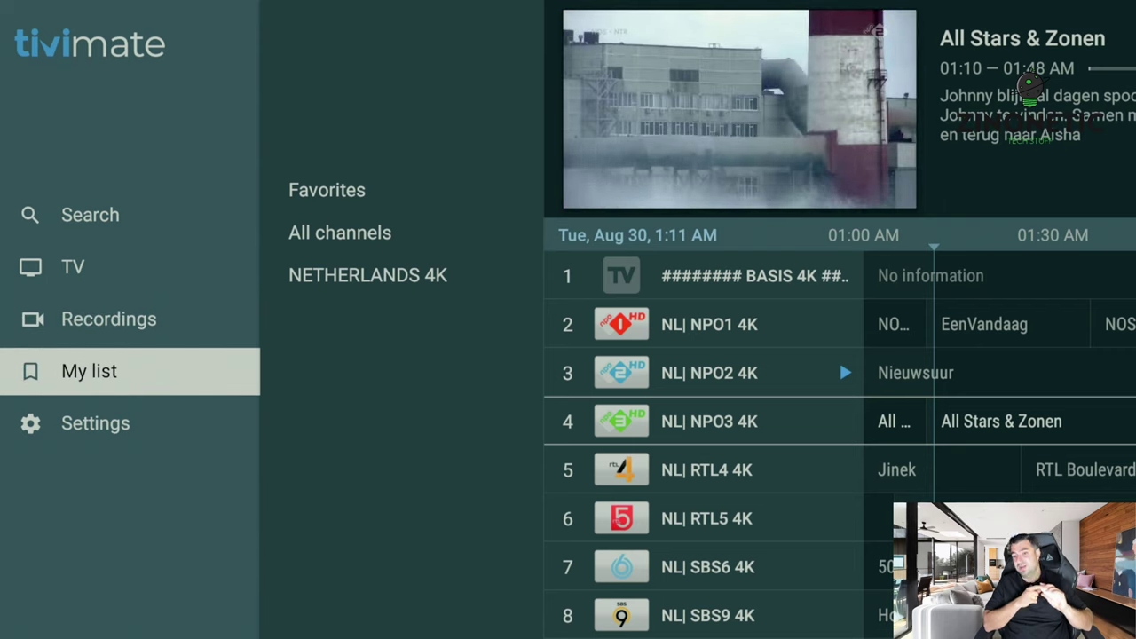
{"action": "key", "text": "Up"}
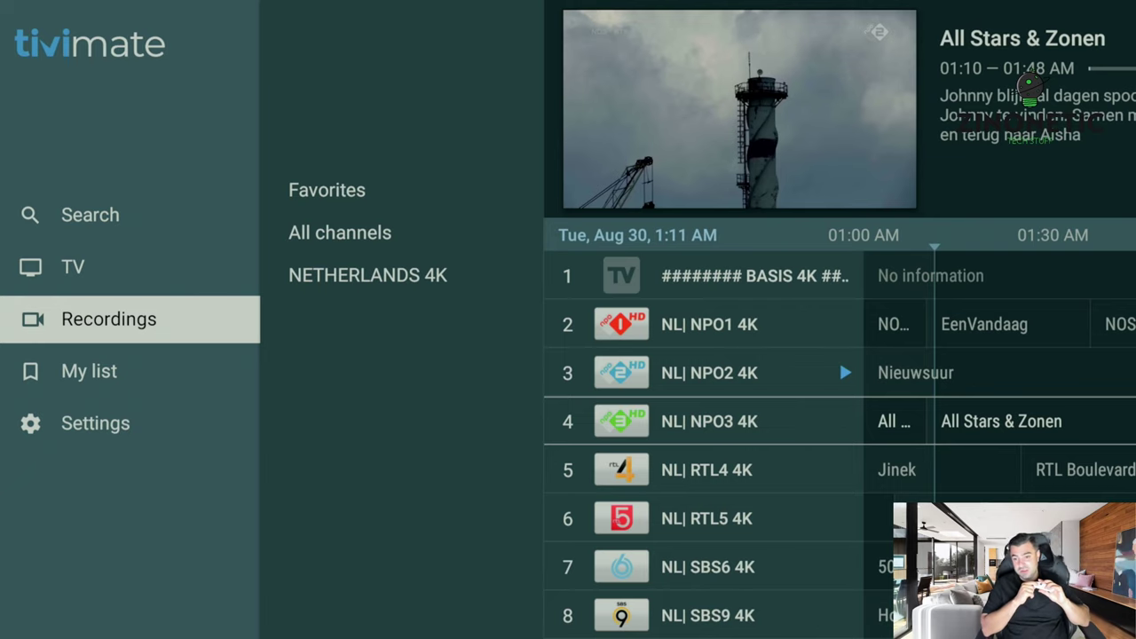
{"action": "key", "text": "Down"}
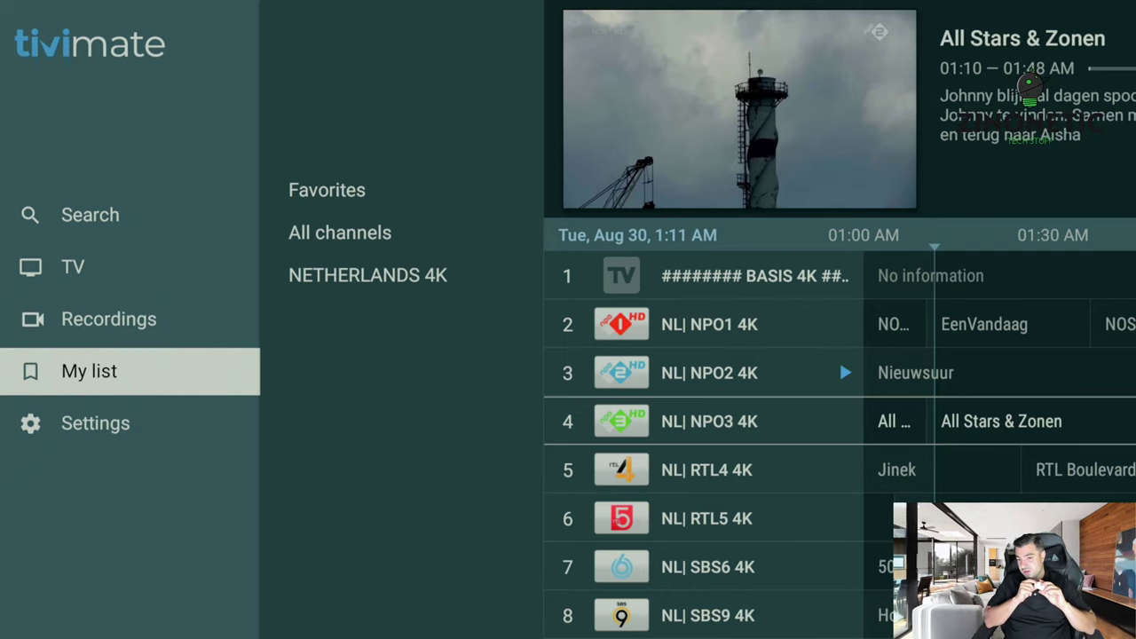
{"action": "key", "text": "Up"}
{"action": "key", "text": "Down"}
{"action": "key", "text": "Right"}
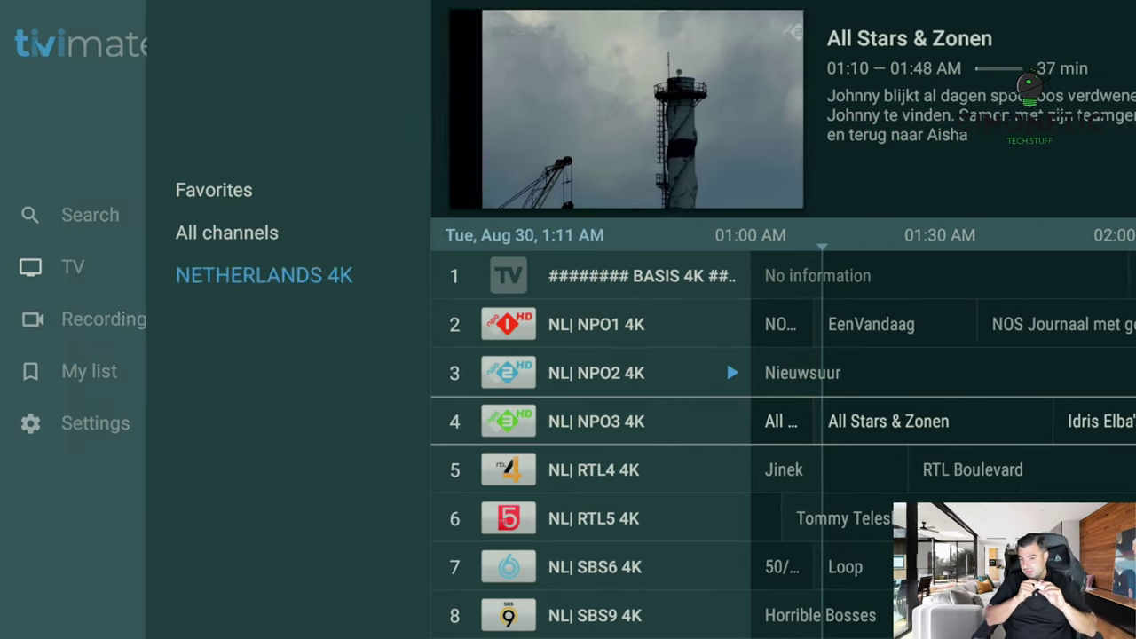
{"action": "key", "text": "Up"}
{"action": "key", "text": "Up"}
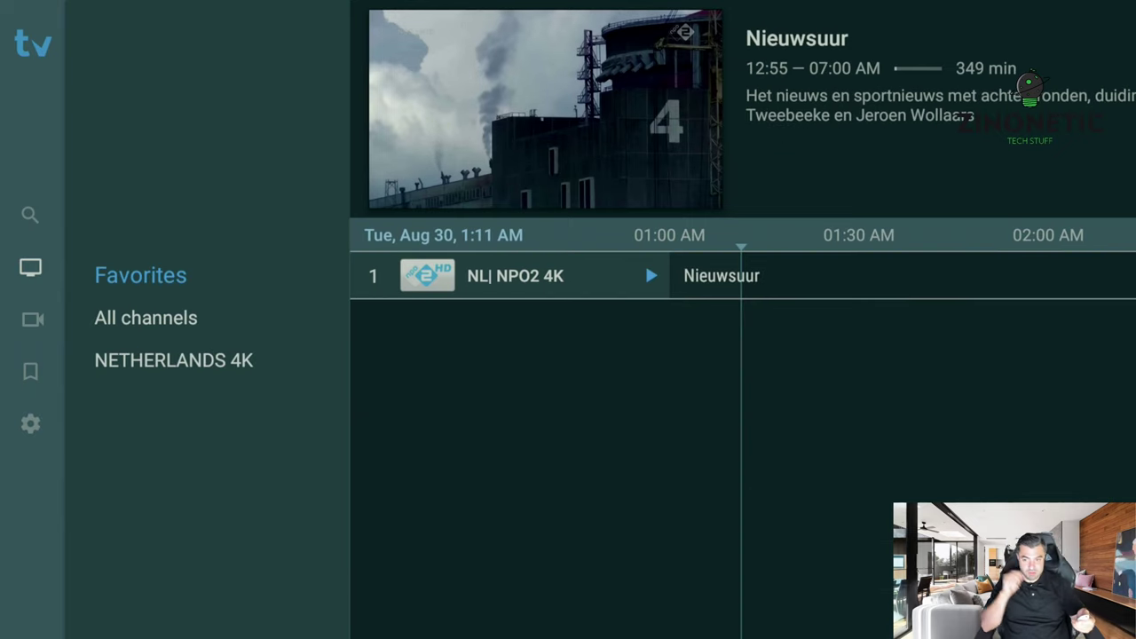
- Open the Settings list from the side menu
{"action": "key", "text": "Left"}
{"action": "key", "text": "Down"}
{"action": "key", "text": "Down"}
{"action": "key", "text": "Down"}
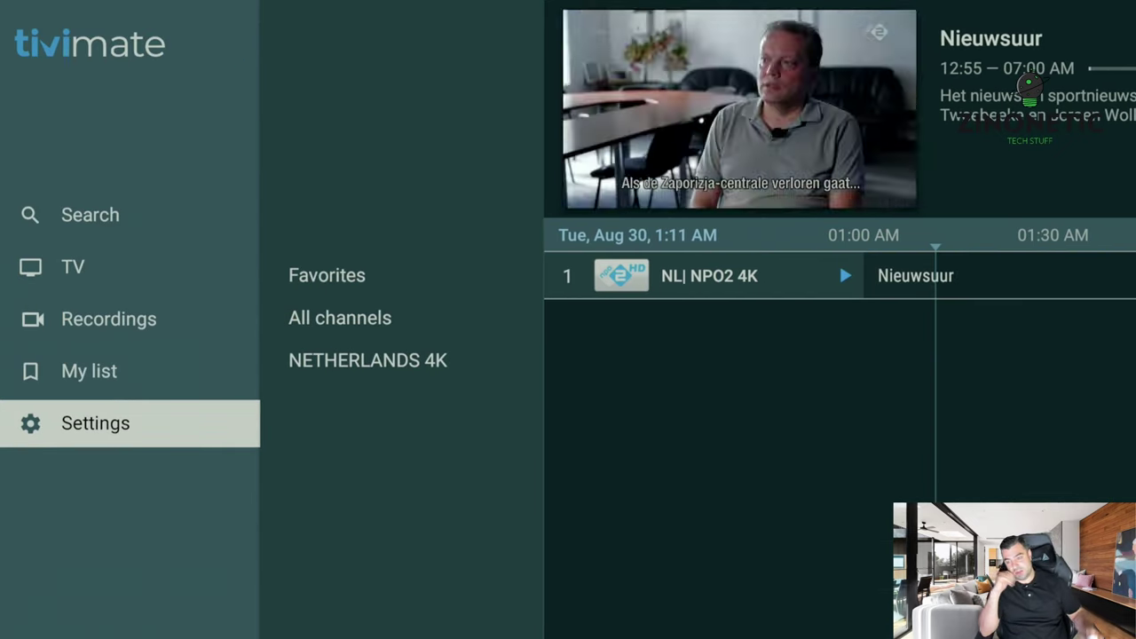
{"action": "key", "text": "Return"}
{"action": "key", "text": "Down"}
- Change Appearance's user interface transparency from 50 to 80 and return to the main settings
{"action": "key", "text": "Down"}
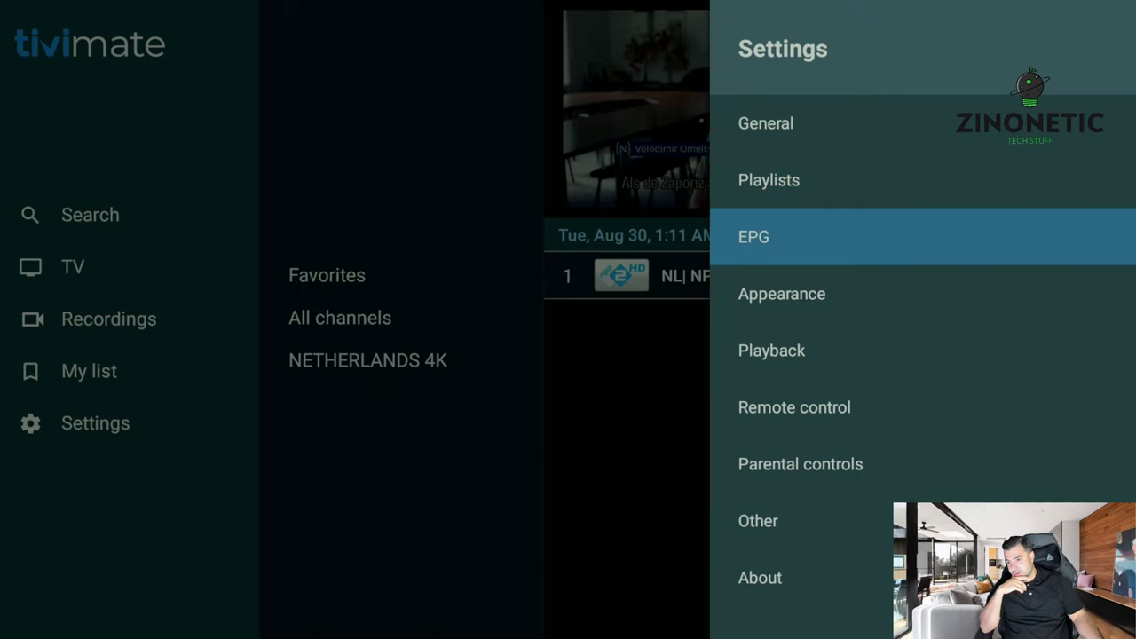
{"action": "key", "text": "Down"}
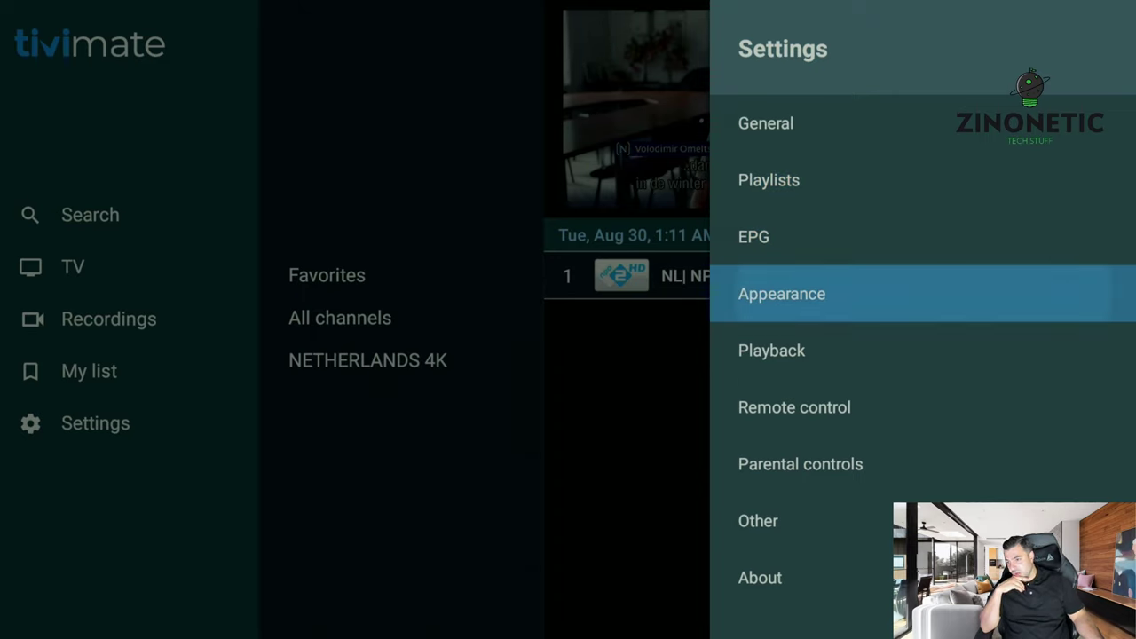
{"action": "key", "text": "Return"}
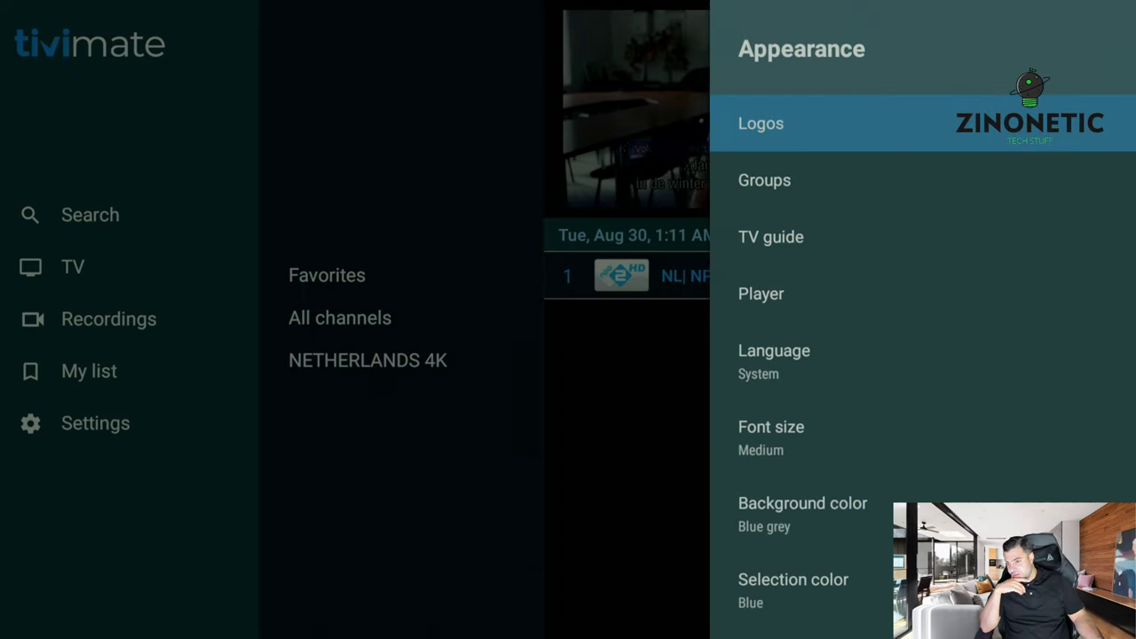
{"action": "key", "text": "Down"}
{"action": "key", "text": "Down"}
{"action": "key", "text": "Down"}
{"action": "key", "text": "Down"}
{"action": "key", "text": "Down"}
{"action": "key", "text": "Down"}
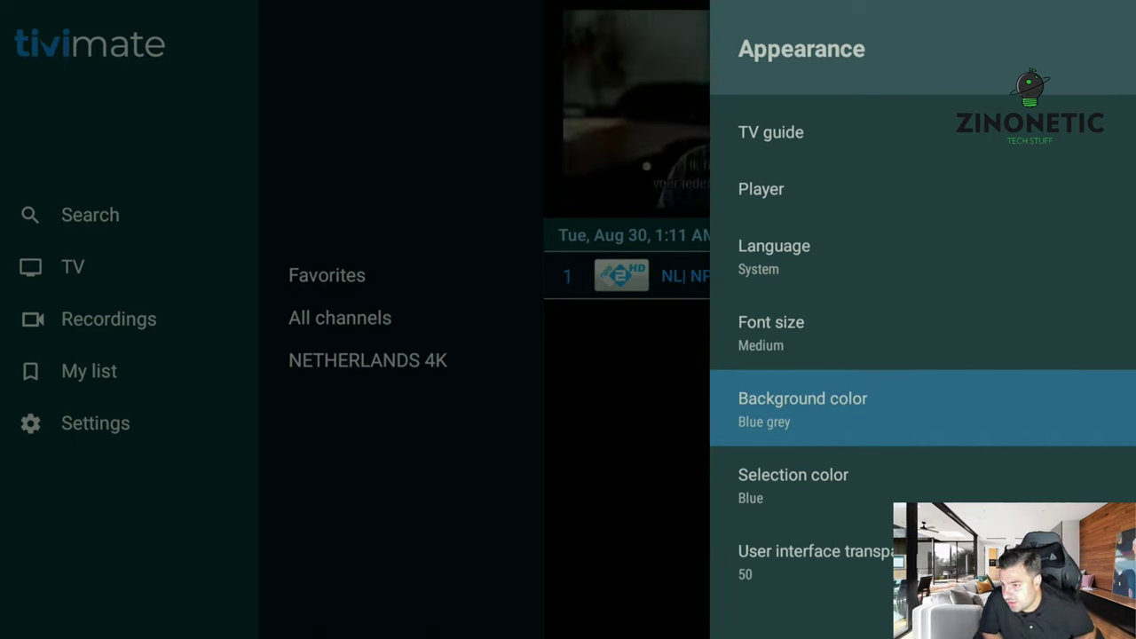
{"action": "key", "text": "Down"}
{"action": "key", "text": "Down"}
{"action": "key", "text": "Up"}
{"action": "key", "text": "Up"}
{"action": "key", "text": "Down"}
{"action": "key", "text": "Down"}
{"action": "key", "text": "Return"}
{"action": "key", "text": "Down"}
{"action": "key", "text": "Down"}
{"action": "key", "text": "Down"}
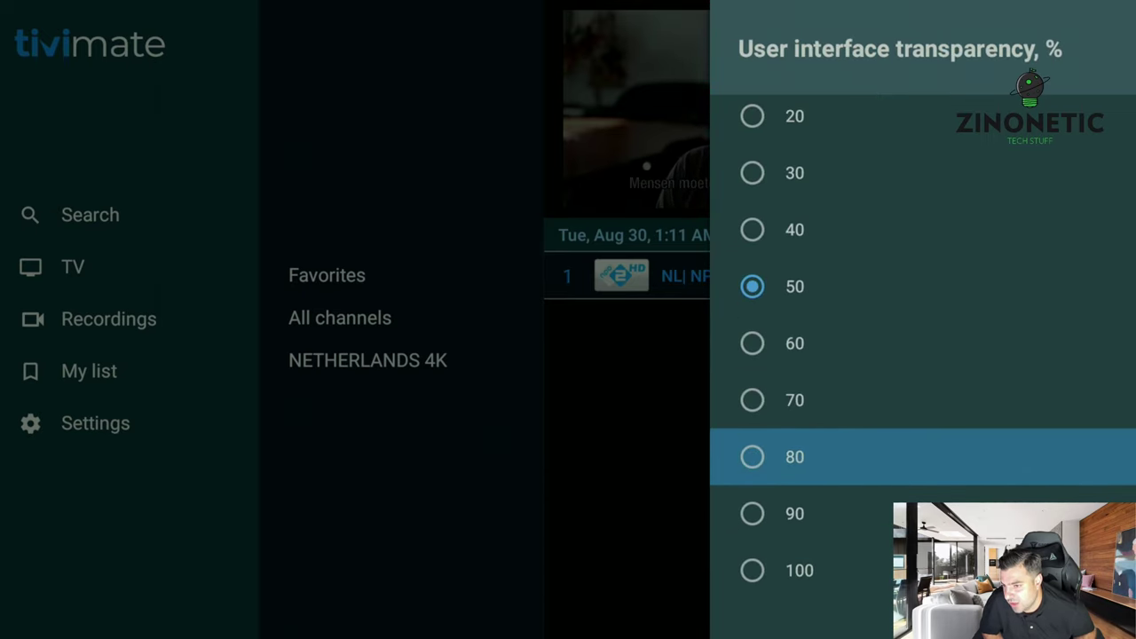
{"action": "key", "text": "Return"}
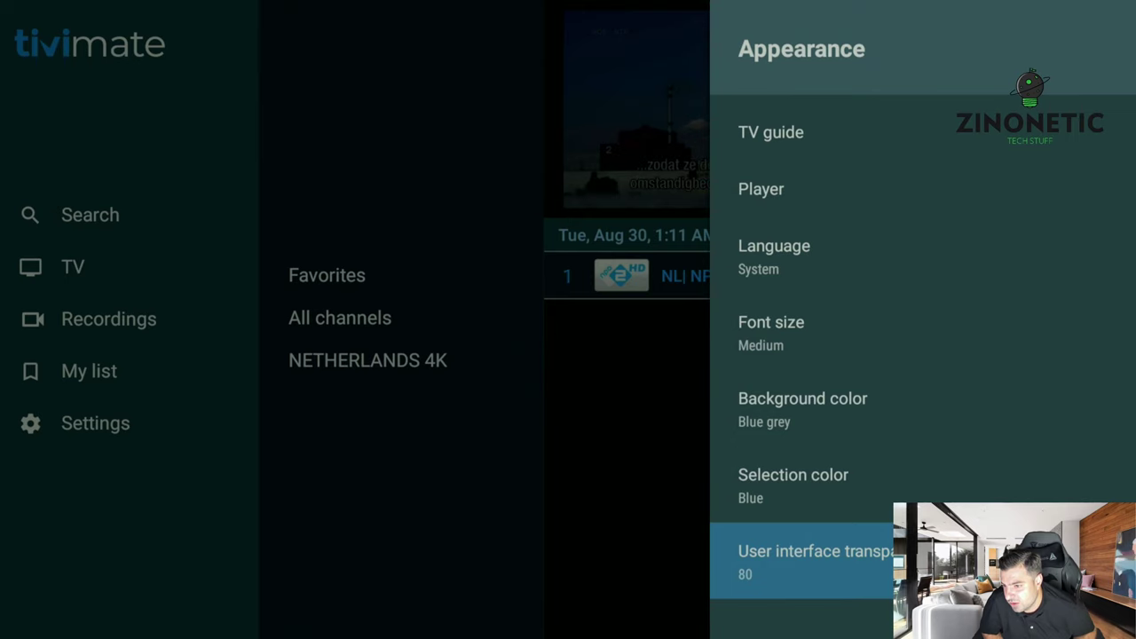
{"action": "key", "text": "Escape"}
{"action": "key", "text": "Escape"}
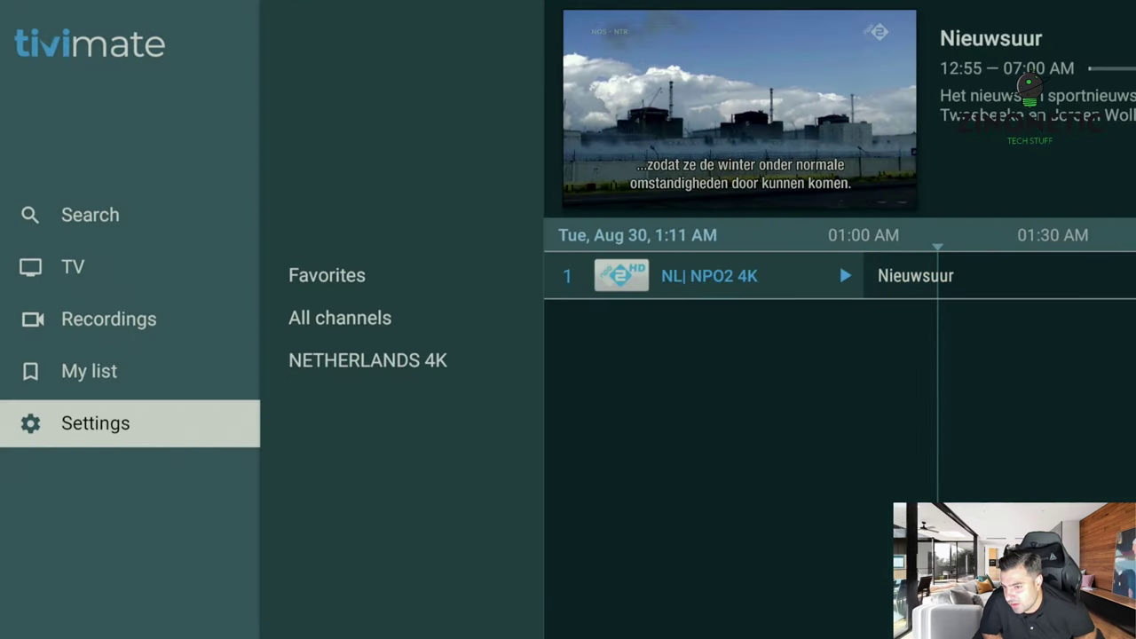
- Play Nieuwsuur on NPO2 4K full screen and check the channel overlay's transparency
{"action": "key", "text": "Up"}
{"action": "key", "text": "Up"}
{"action": "key", "text": "Up"}
{"action": "key", "text": "Right"}
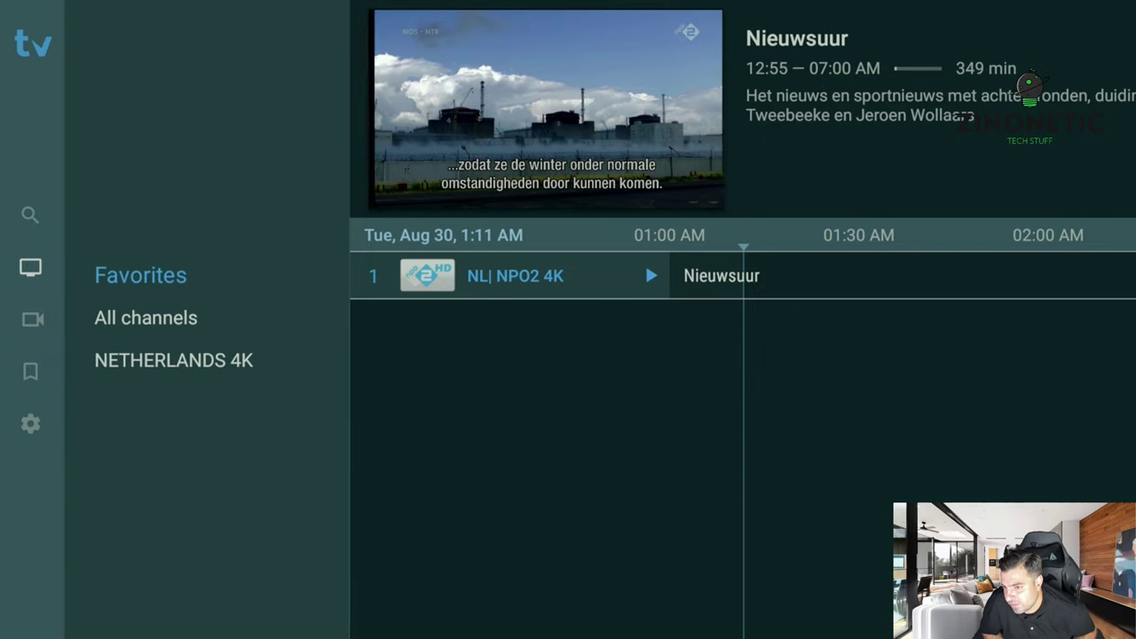
{"action": "key", "text": "Right"}
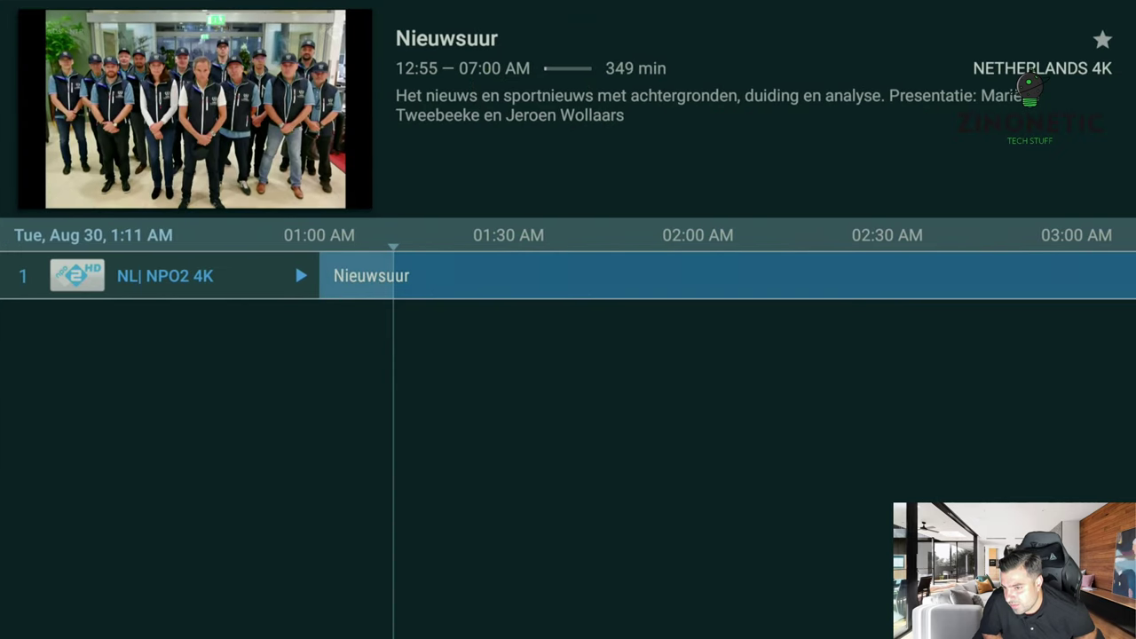
{"action": "key", "text": "Return"}
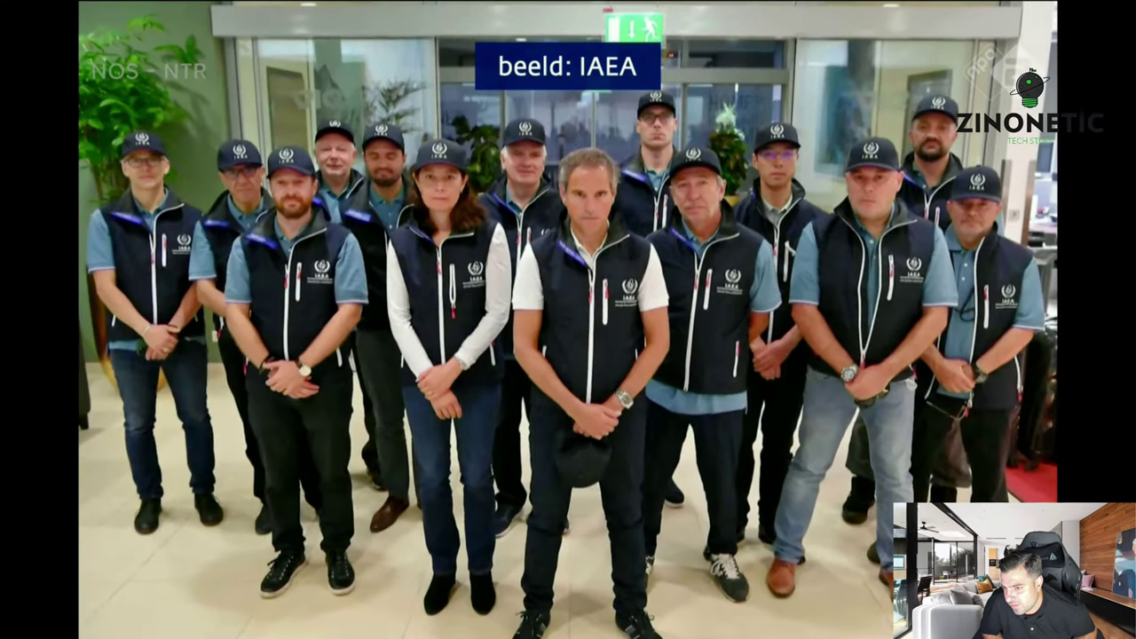
{"action": "key", "text": "Return"}
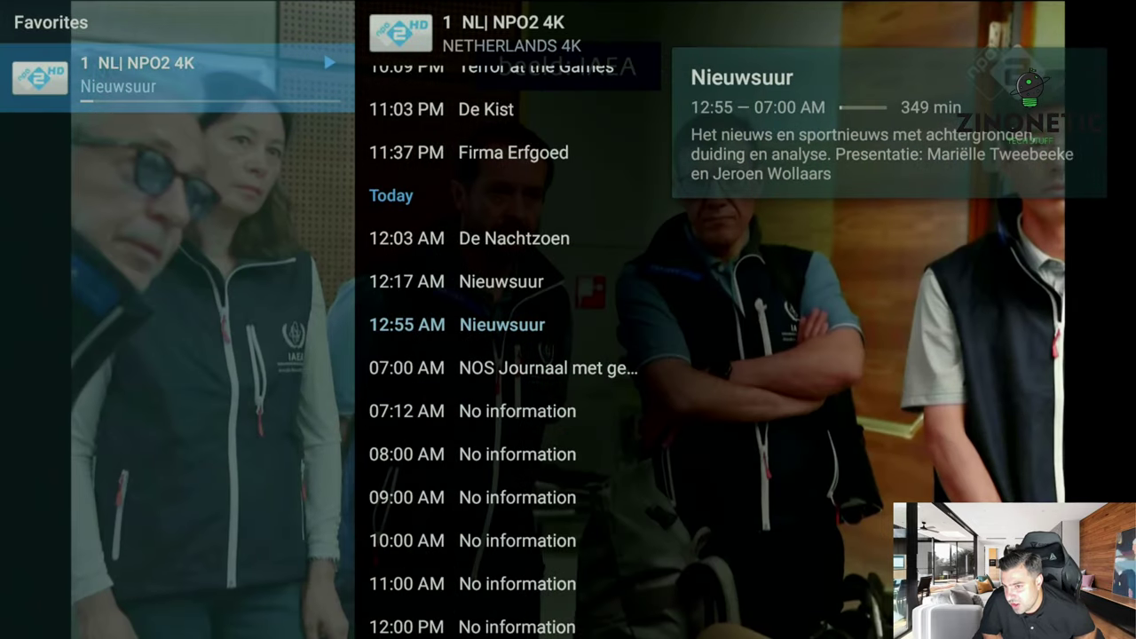
{"action": "key", "text": "Escape"}
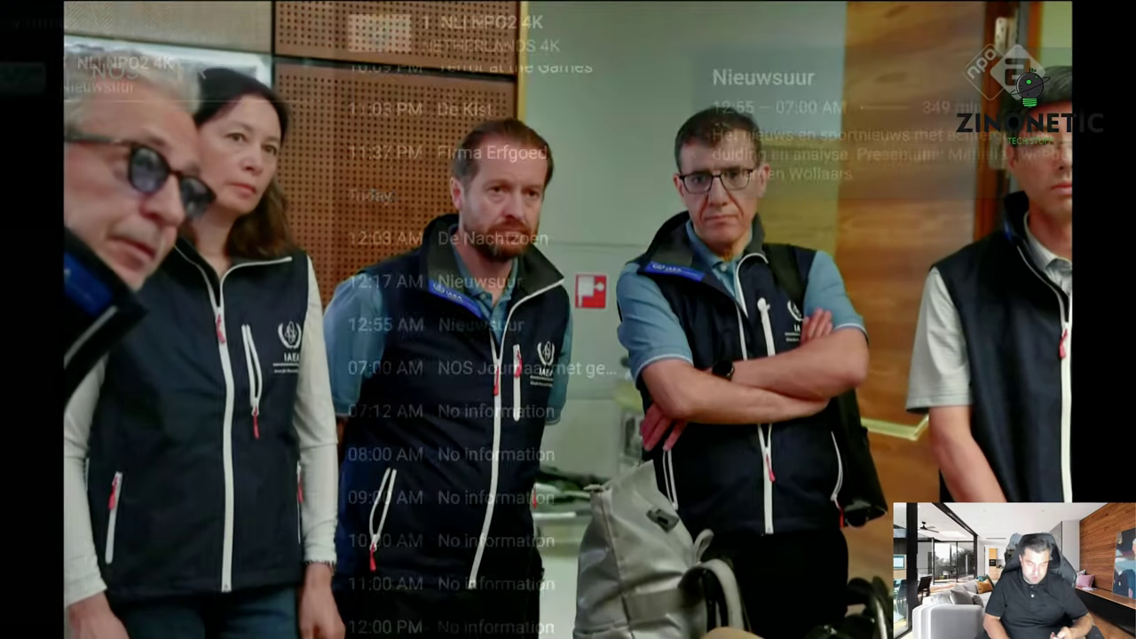
{"action": "key", "text": "Escape"}
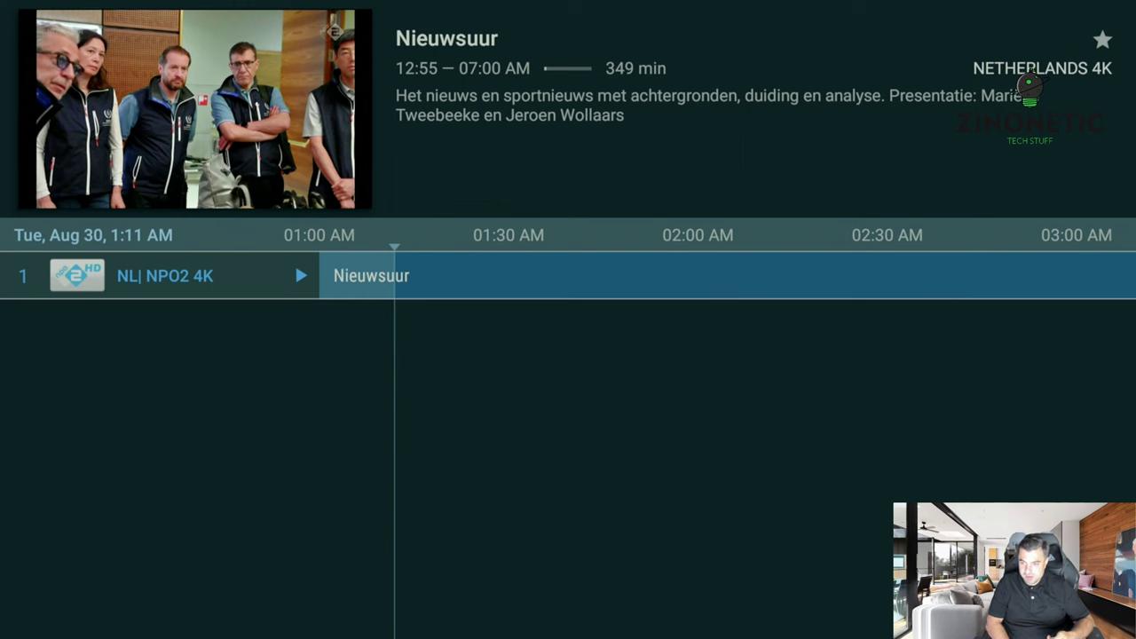
{"action": "key", "text": "Return"}
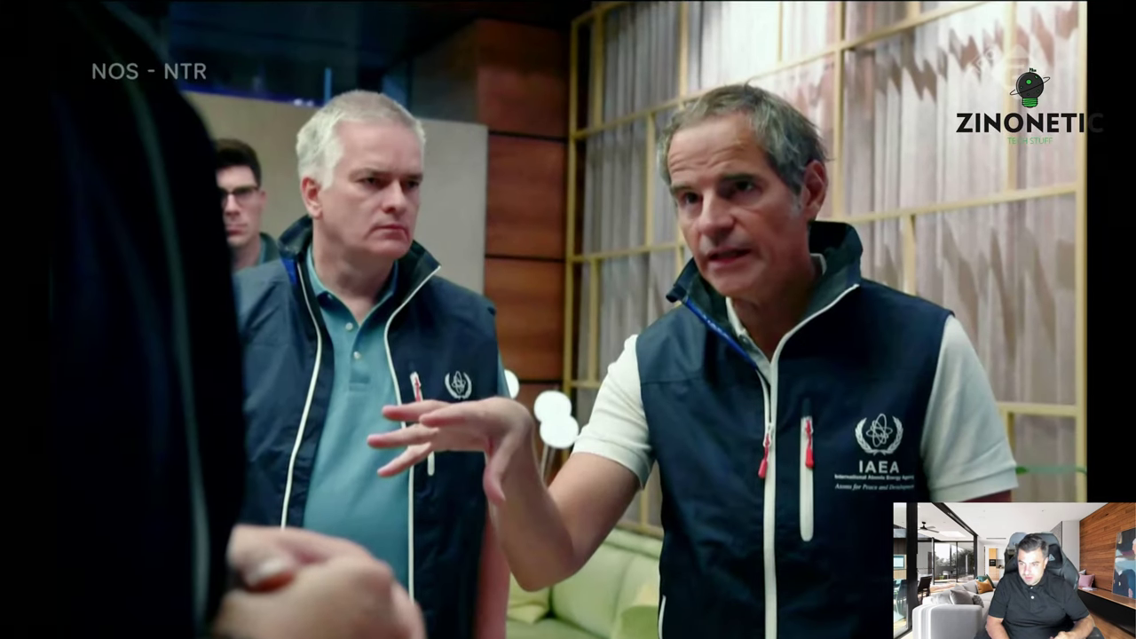
{"action": "key", "text": "Return"}
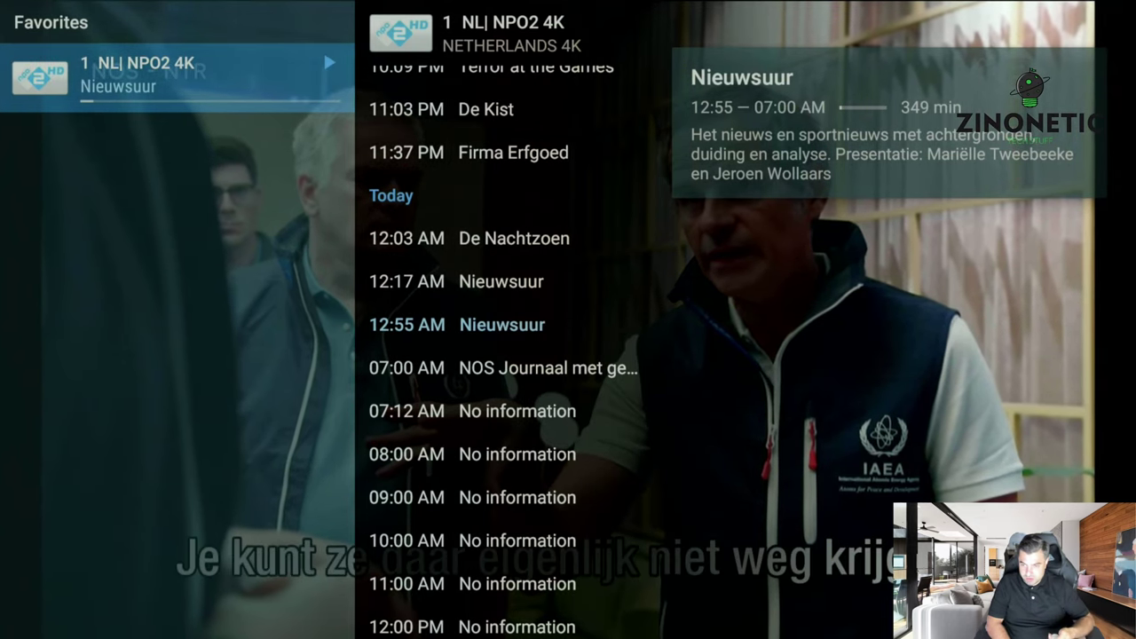
{"action": "key", "text": "Escape"}
{"action": "key", "text": "Escape"}
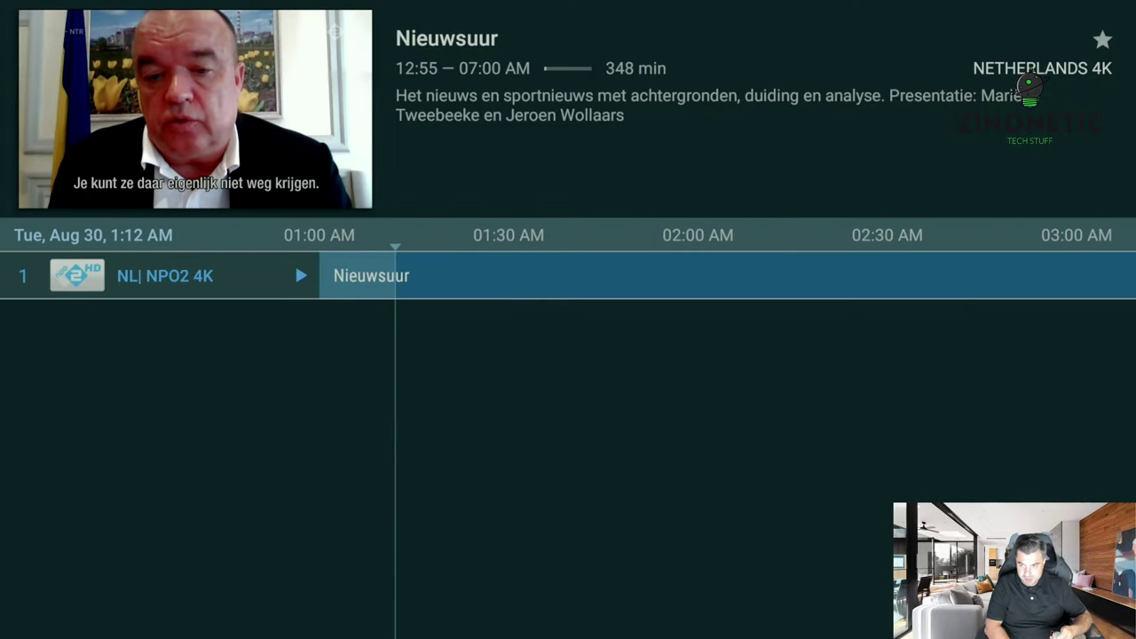
- Switch the guide back to All channels and reopen Settings from the side menu
{"action": "key", "text": "Left"}
{"action": "key", "text": "Down"}
{"action": "key", "text": "Up"}
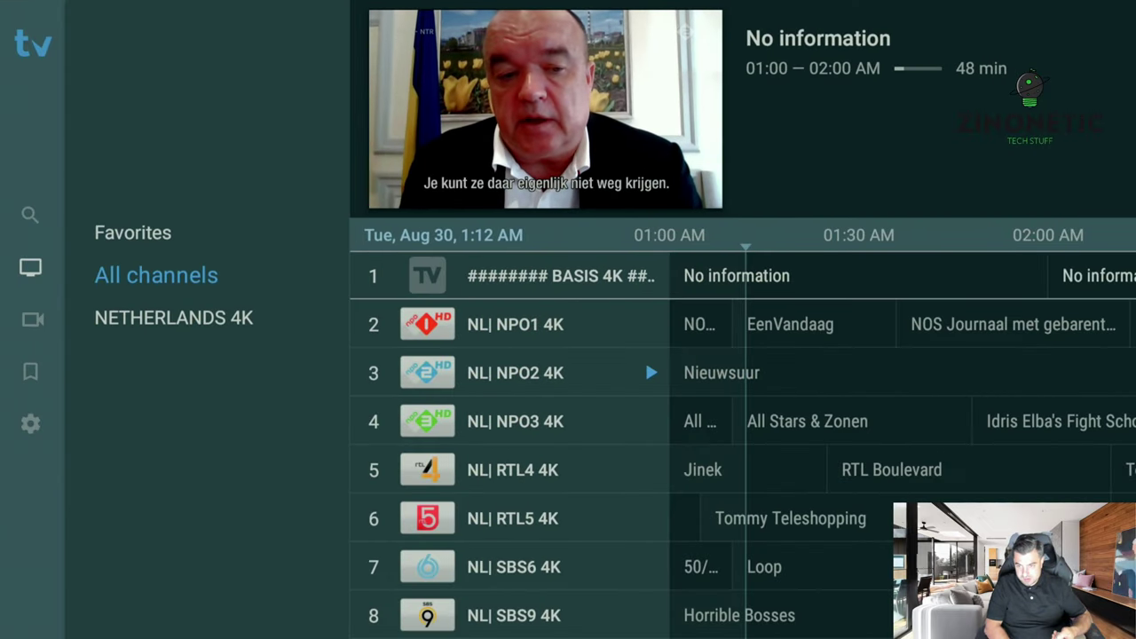
{"action": "key", "text": "Left"}
{"action": "key", "text": "Down"}
{"action": "key", "text": "Down"}
{"action": "key", "text": "Down"}
{"action": "key", "text": "Return"}
{"action": "key", "text": "Down"}
{"action": "key", "text": "Down"}
{"action": "key", "text": "Down"}
- Review the Appearance options with transparency still at 80, then move to Playback
{"action": "key", "text": "Down"}
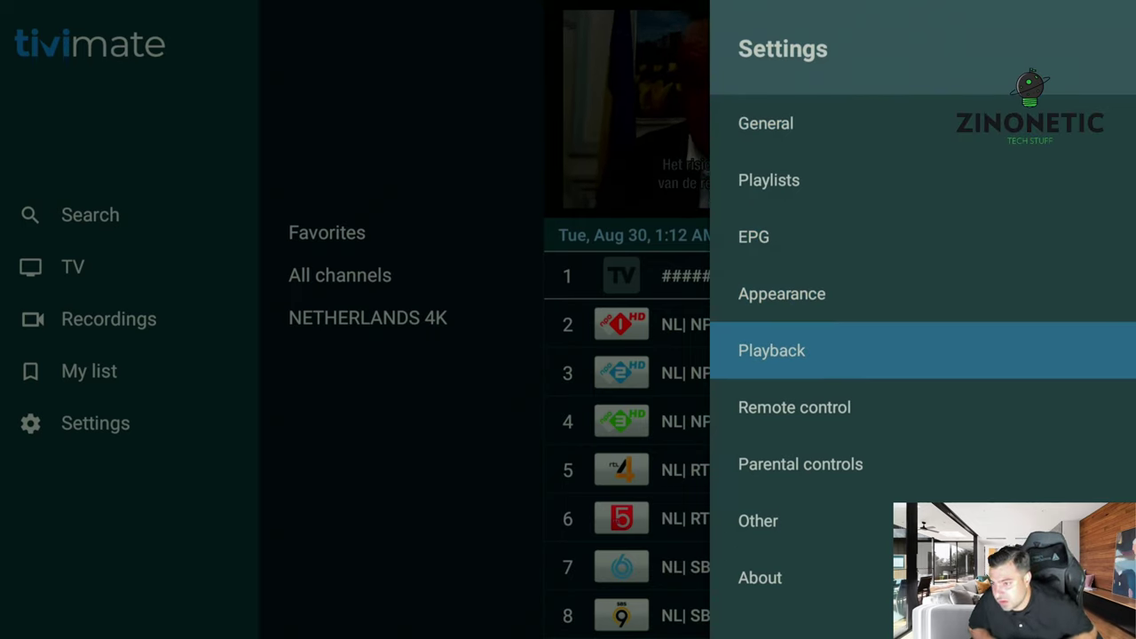
{"action": "key", "text": "Up"}
{"action": "key", "text": "Return"}
{"action": "key", "text": "Down"}
{"action": "key", "text": "Down"}
{"action": "key", "text": "Down"}
{"action": "key", "text": "Down"}
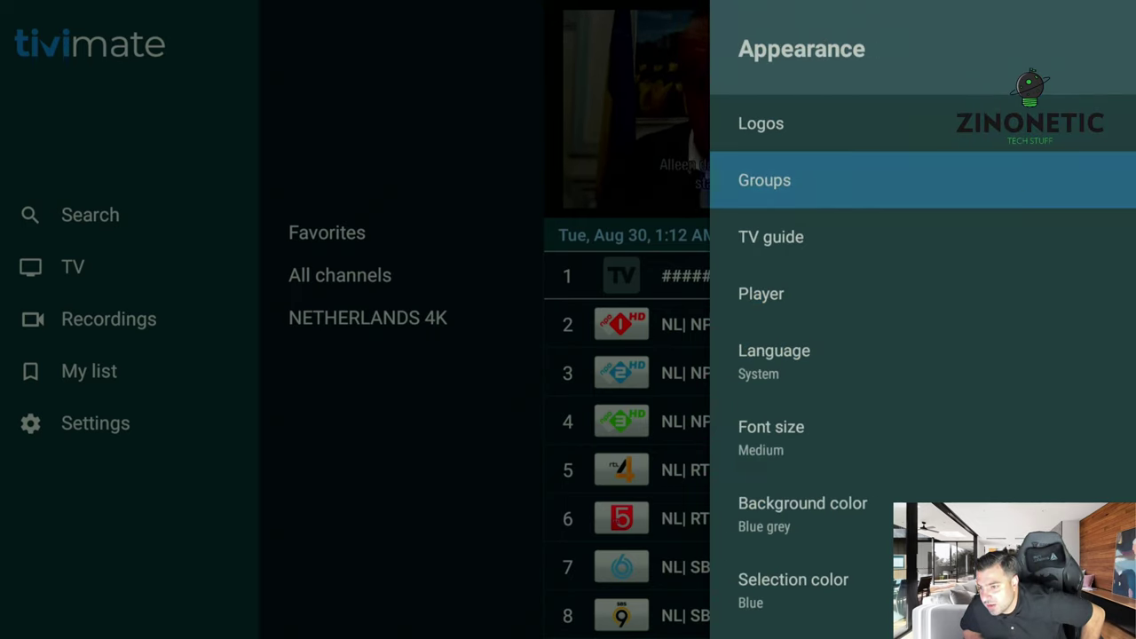
{"action": "key", "text": "Down"}
{"action": "key", "text": "Down"}
{"action": "key", "text": "Down"}
{"action": "key", "text": "Down"}
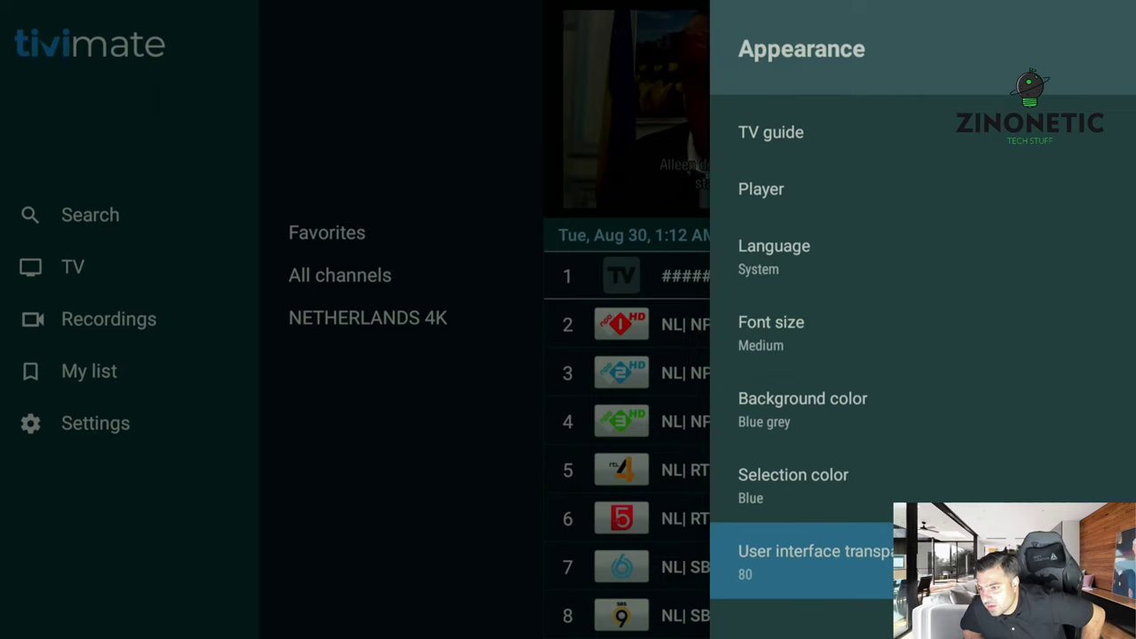
{"action": "key", "text": "Up"}
{"action": "key", "text": "Up"}
{"action": "key", "text": "Up"}
{"action": "key", "text": "Up"}
{"action": "key", "text": "Up"}
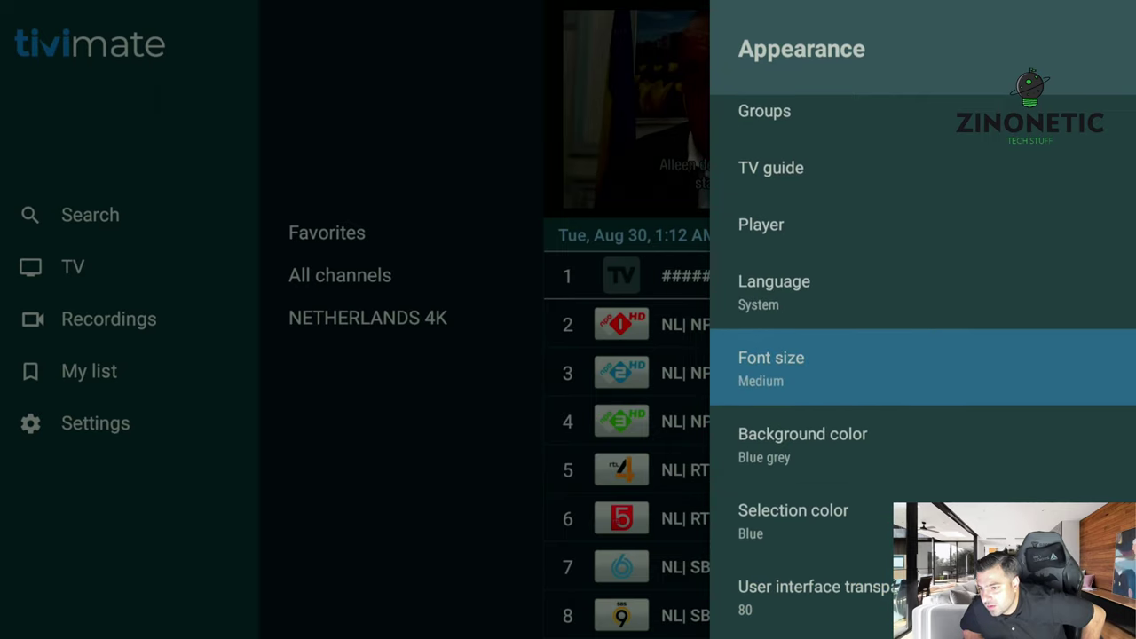
{"action": "key", "text": "Up"}
{"action": "key", "text": "Up"}
{"action": "key", "text": "Up"}
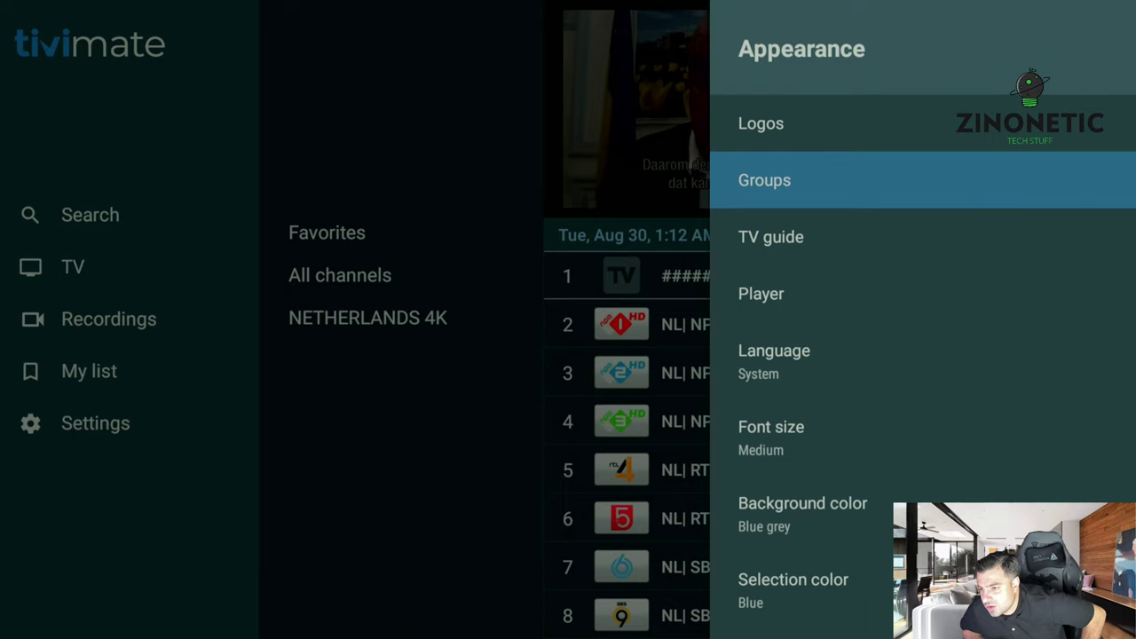
{"action": "key", "text": "Escape"}
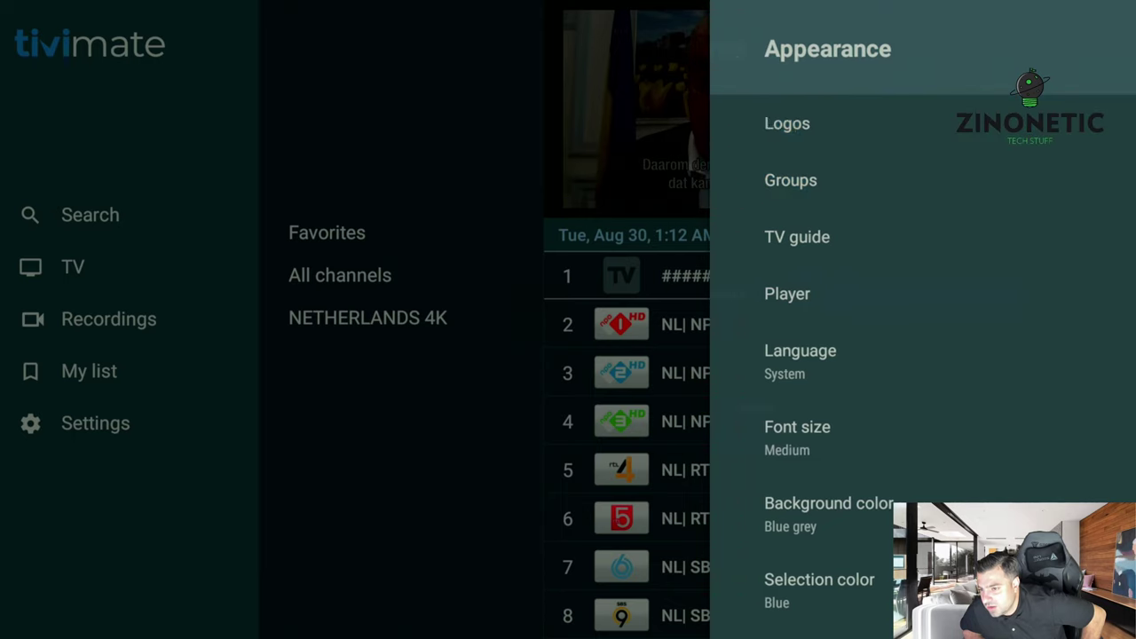
{"action": "key", "text": "Down"}
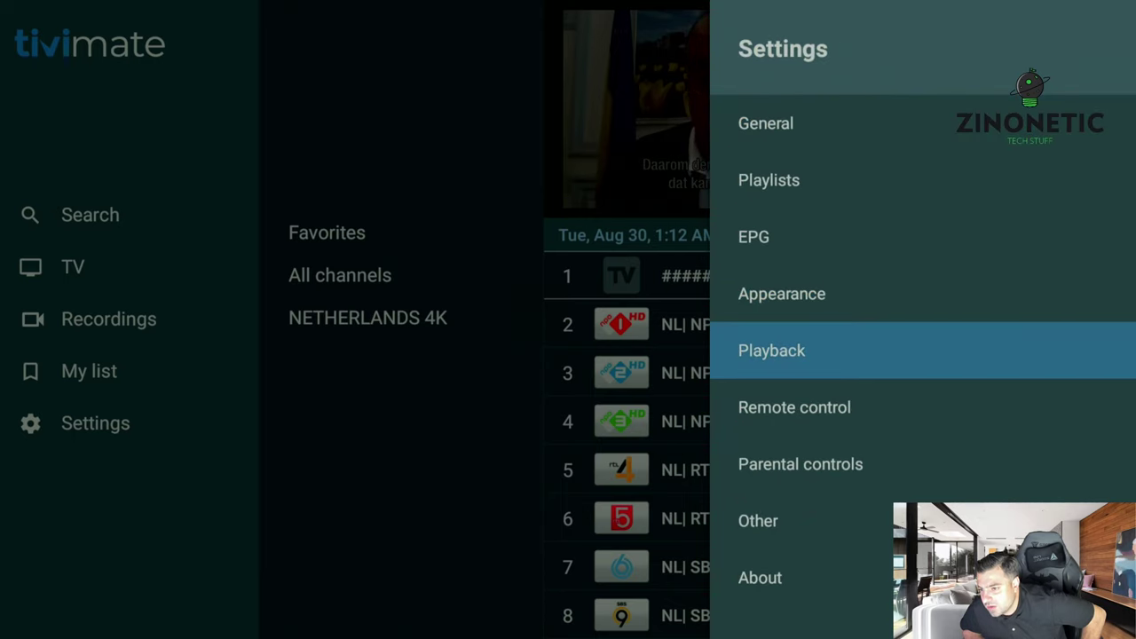
- Change the Playback buffer size from Small to Very large
{"action": "key", "text": "Return"}
{"action": "key", "text": "Down"}
{"action": "key", "text": "Down"}
{"action": "key", "text": "Down"}
{"action": "key", "text": "Down"}
{"action": "key", "text": "Down"}
{"action": "key", "text": "Down"}
{"action": "key", "text": "Down"}
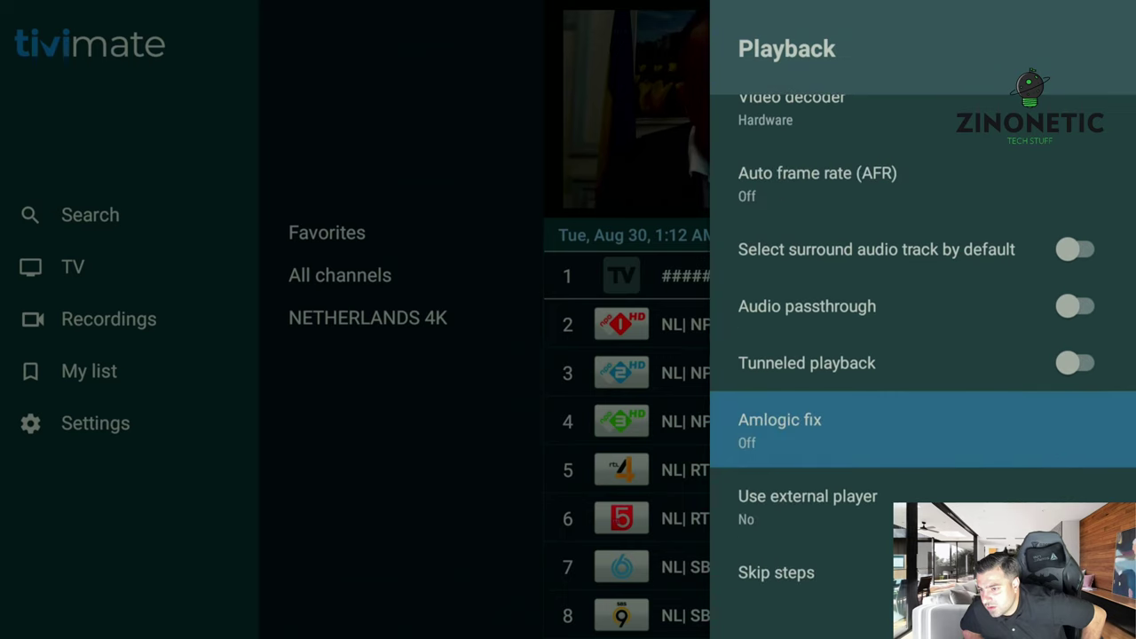
{"action": "key", "text": "Up"}
{"action": "key", "text": "Up"}
{"action": "key", "text": "Up"}
{"action": "key", "text": "Up"}
{"action": "key", "text": "Up"}
{"action": "key", "text": "Up"}
{"action": "key", "text": "Up"}
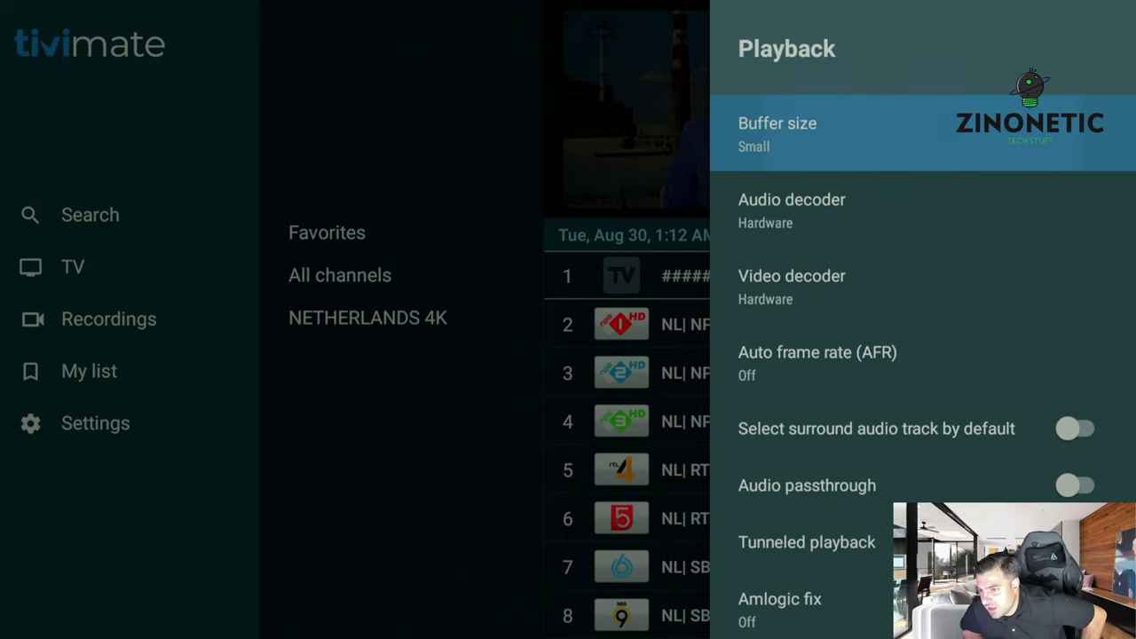
{"action": "key", "text": "Return"}
{"action": "key", "text": "Down"}
{"action": "key", "text": "Down"}
{"action": "key", "text": "Down"}
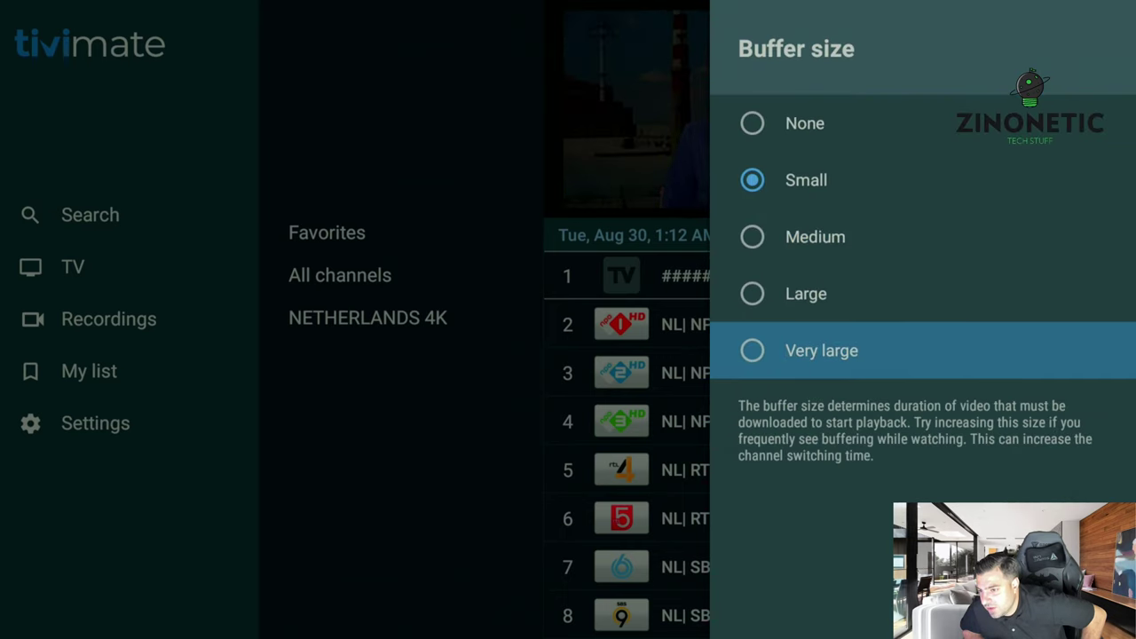
{"action": "key", "text": "Return"}
{"action": "key", "text": "Down"}
{"action": "key", "text": "Down"}
{"action": "key", "text": "Down"}
{"action": "key", "text": "Down"}
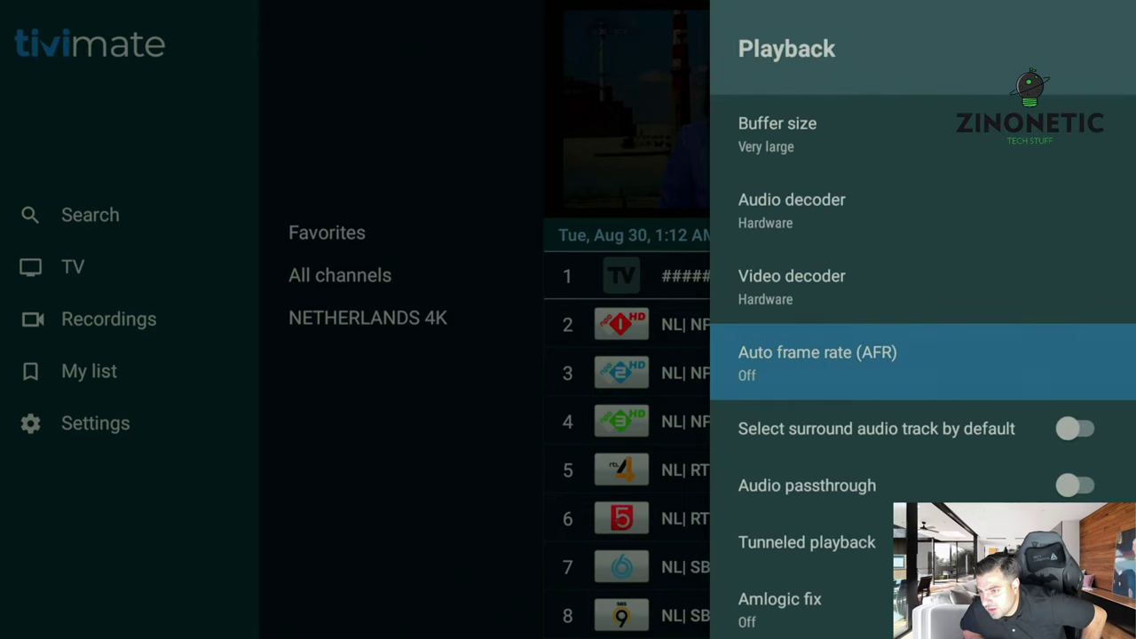
- Browse the decoder and Auto frame rate options, then return to the main Settings list
{"action": "key", "text": "Up"}
{"action": "key", "text": "Up"}
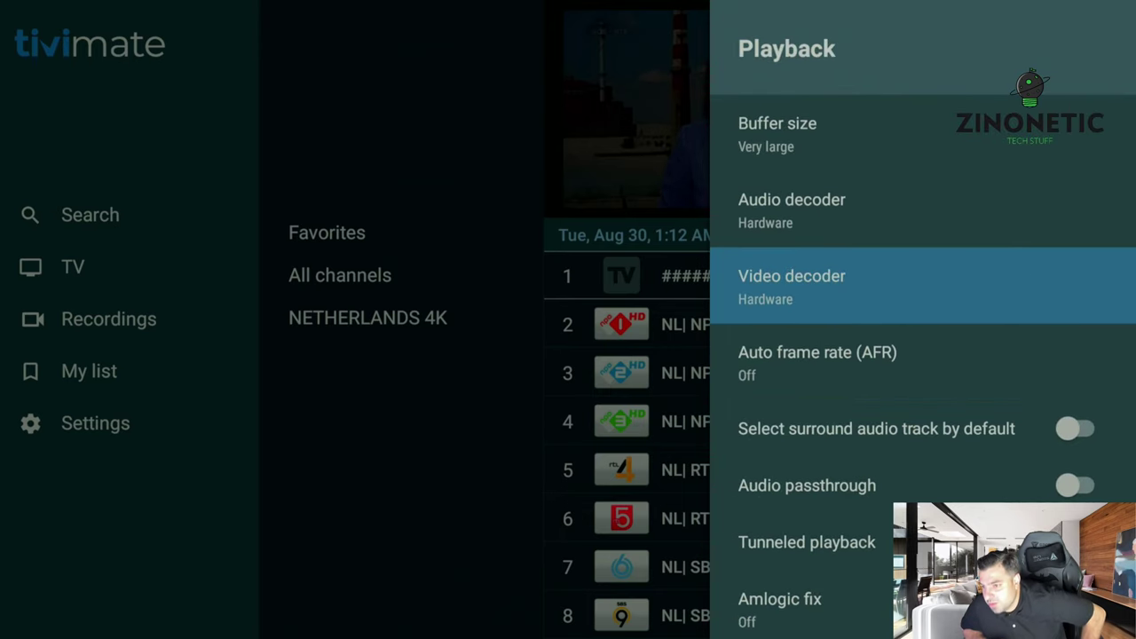
{"action": "key", "text": "Down"}
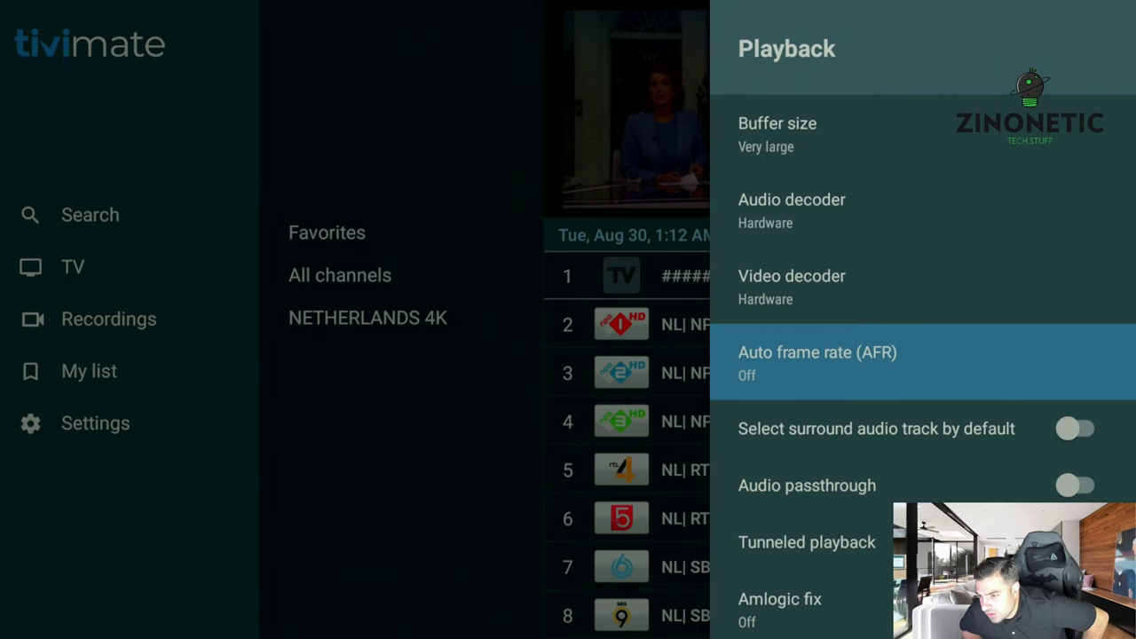
{"action": "key", "text": "Down"}
{"action": "key", "text": "Down"}
{"action": "key", "text": "Down"}
{"action": "key", "text": "Down"}
{"action": "key", "text": "Down"}
{"action": "key", "text": "Down"}
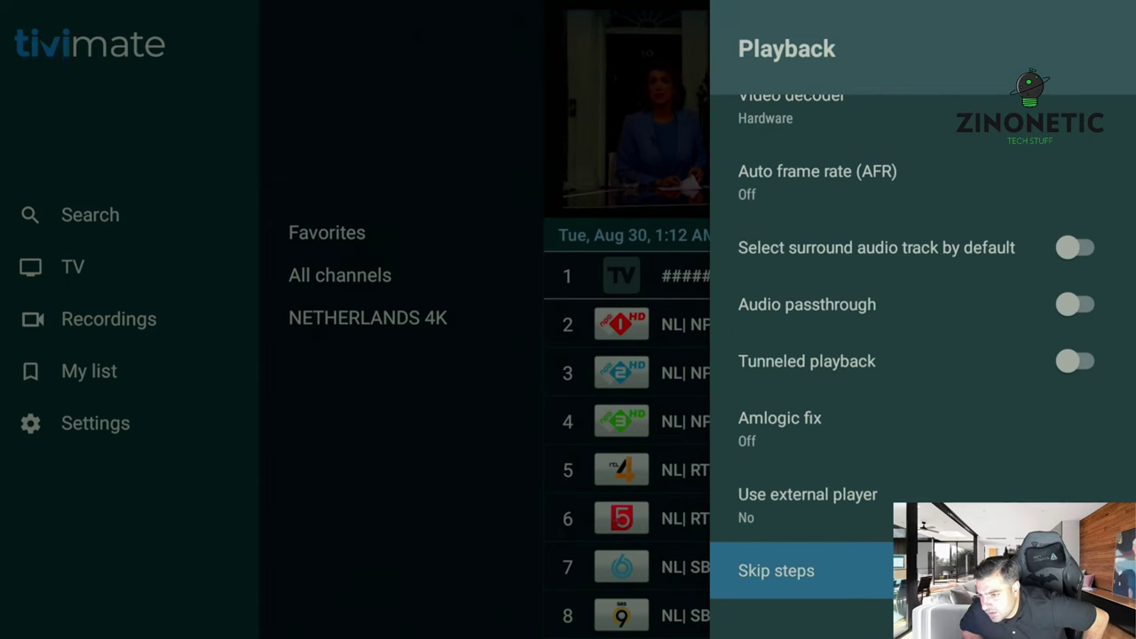
{"action": "key", "text": "Up"}
{"action": "key", "text": "Up"}
{"action": "key", "text": "Up"}
{"action": "key", "text": "Up"}
{"action": "key", "text": "Up"}
{"action": "key", "text": "Up"}
{"action": "key", "text": "Up"}
{"action": "key", "text": "Up"}
{"action": "key", "text": "Up"}
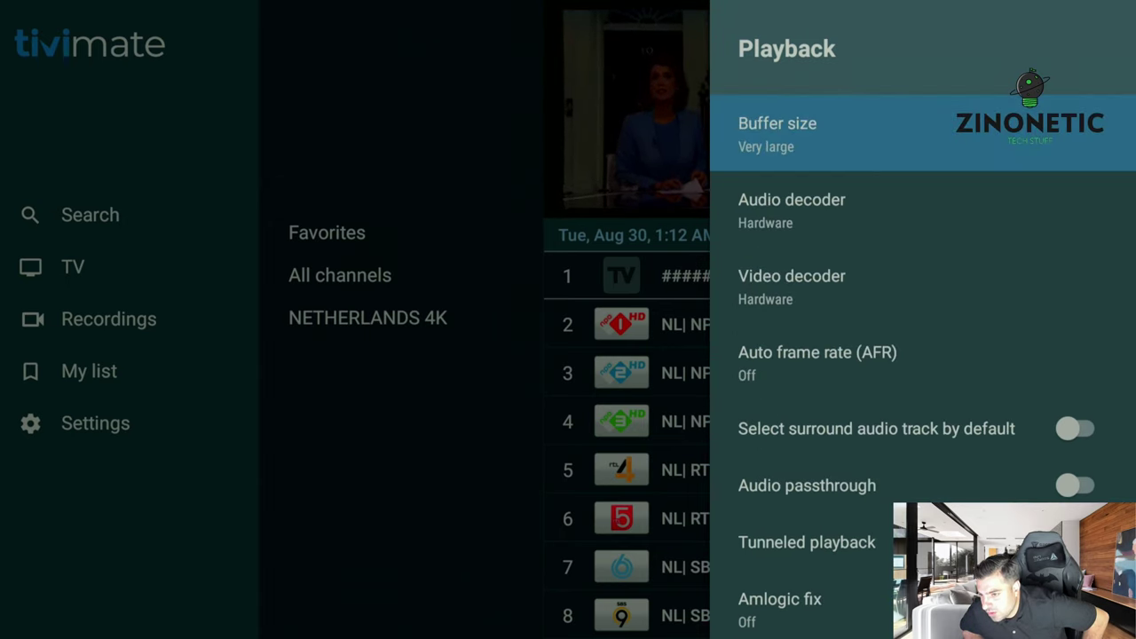
{"action": "key", "text": "Escape"}
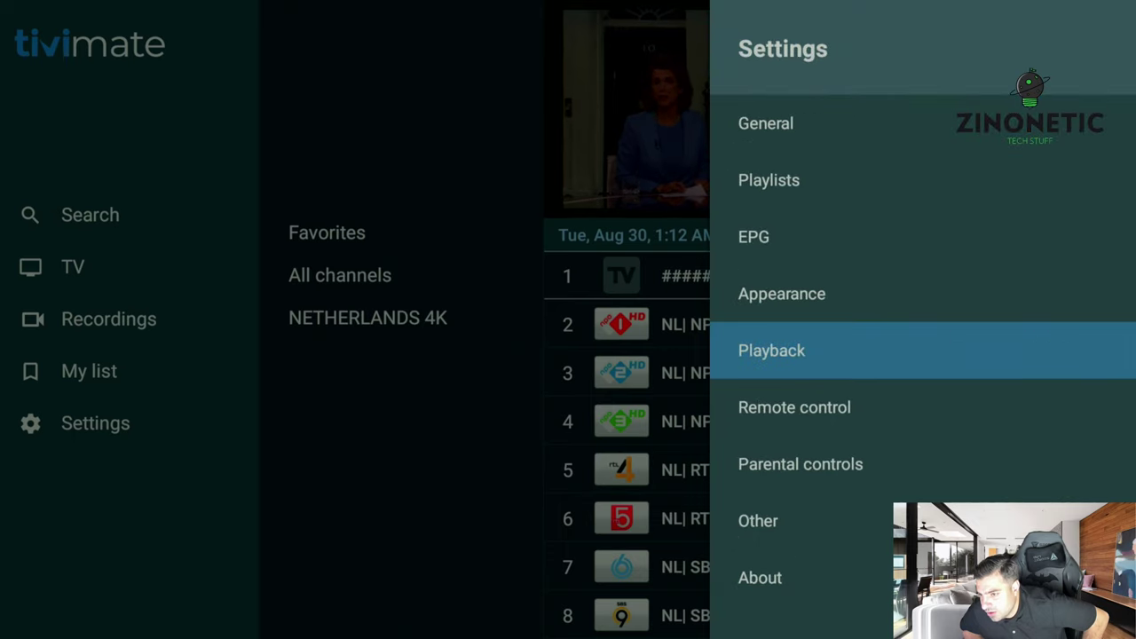
- Glance through Appearance, then turn on Auto start app on boot in General settings
{"action": "key", "text": "Up"}
{"action": "key", "text": "Return"}
{"action": "key", "text": "Escape"}
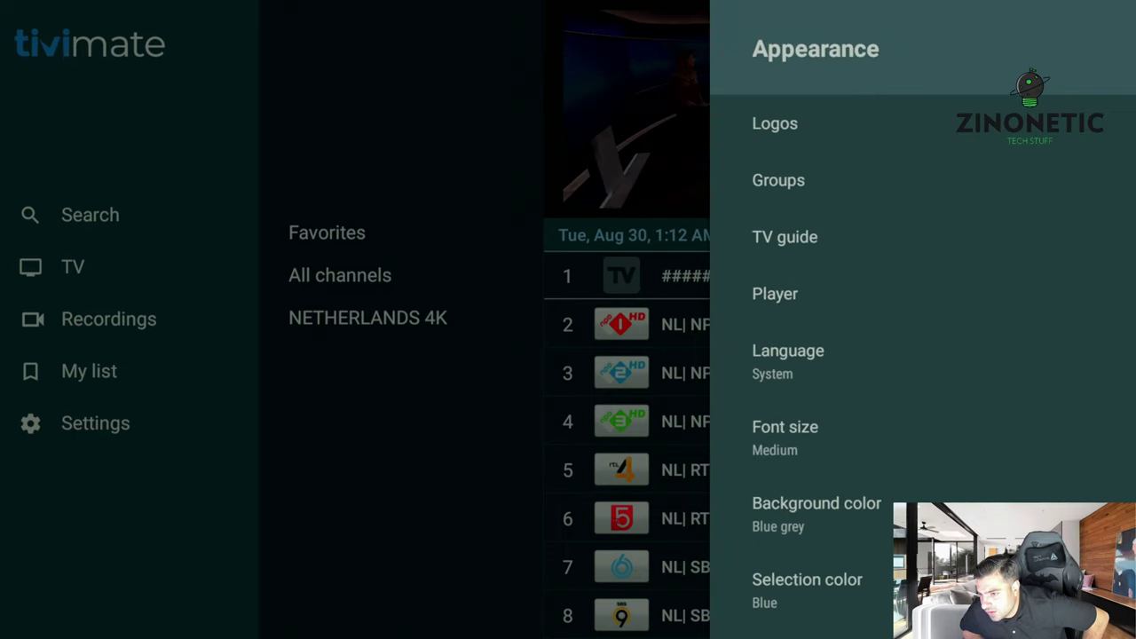
{"action": "key", "text": "Up"}
{"action": "key", "text": "Down"}
{"action": "key", "text": "Return"}
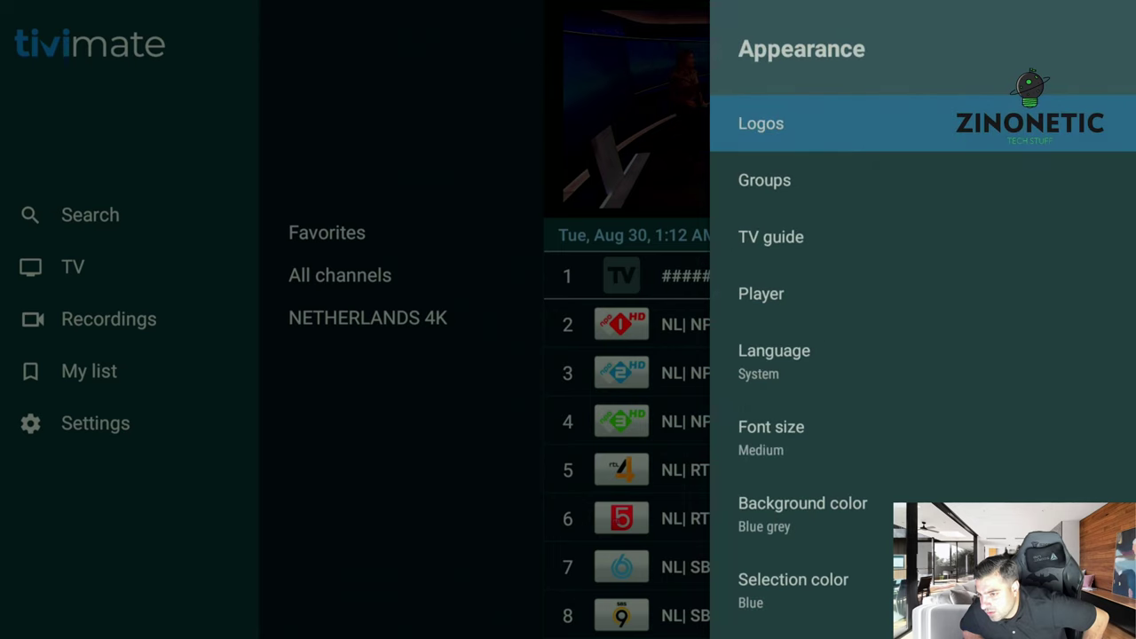
{"action": "key", "text": "Down"}
{"action": "key", "text": "Down"}
{"action": "key", "text": "Down"}
{"action": "key", "text": "Down"}
{"action": "key", "text": "Down"}
{"action": "key", "text": "Down"}
{"action": "key", "text": "Down"}
{"action": "key", "text": "Down"}
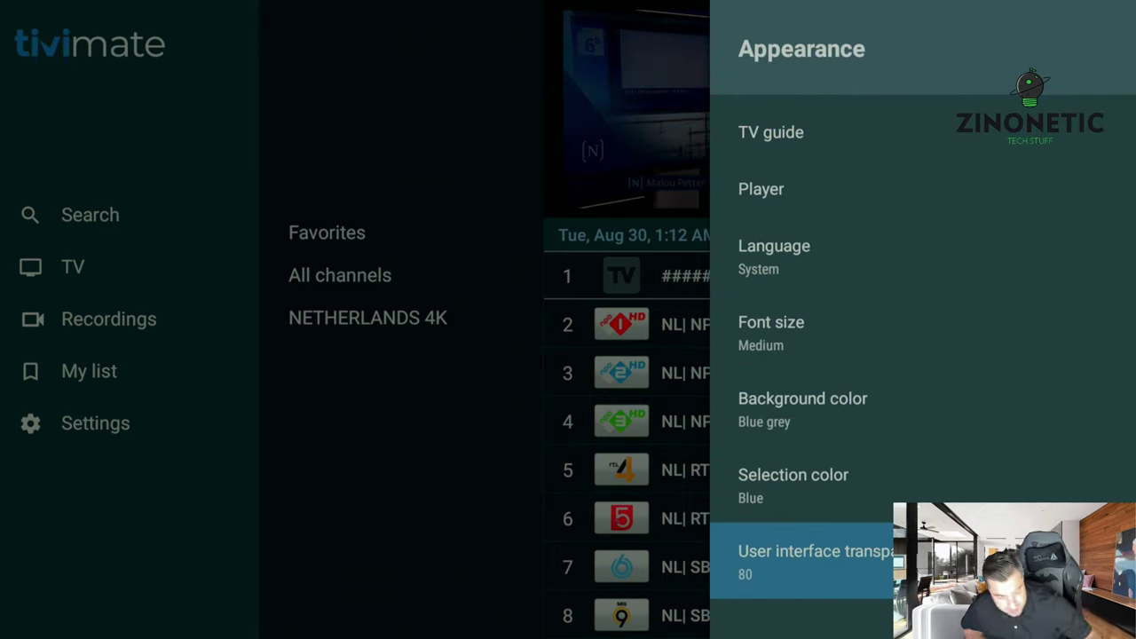
{"action": "key", "text": "Escape"}
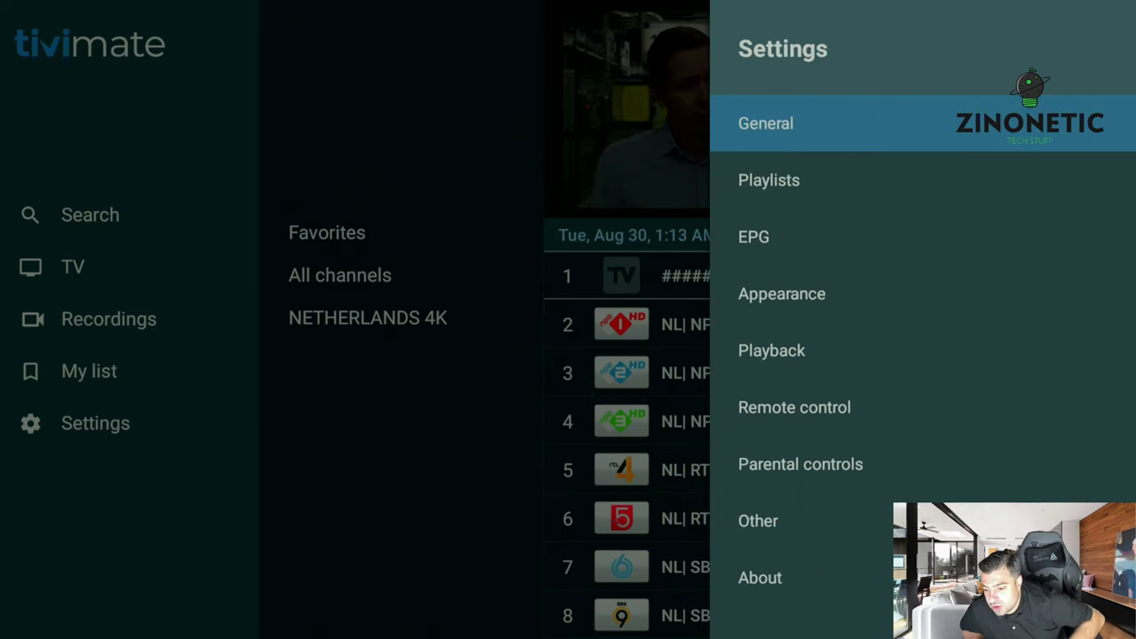
{"action": "key", "text": "Return"}
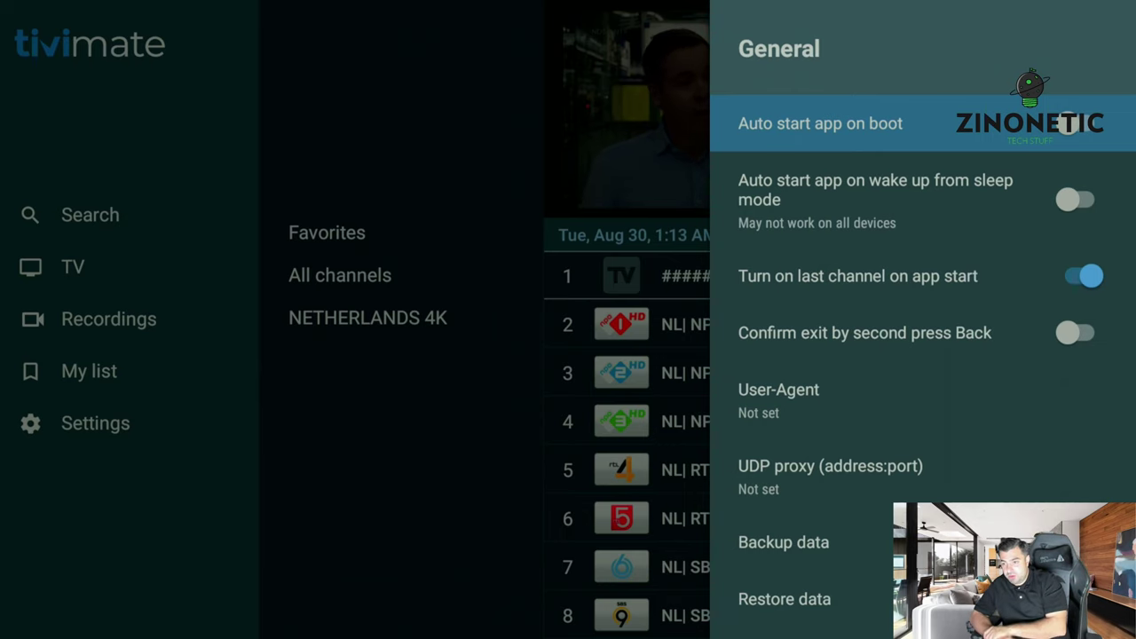
{"action": "key", "text": "Return"}
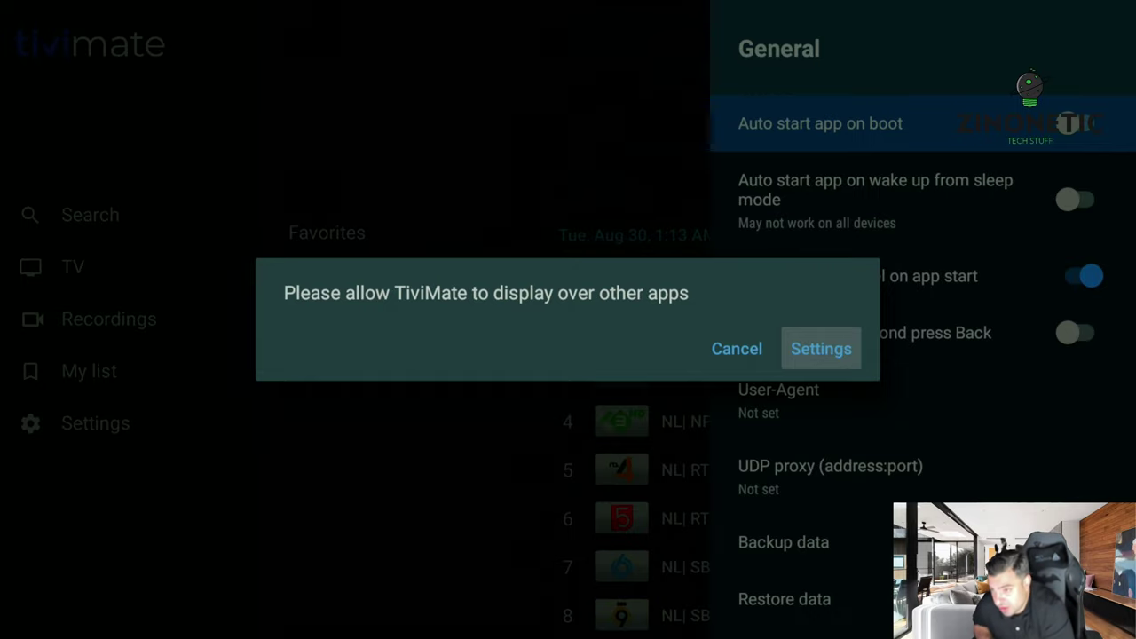
- Grant TiviMate display-over-other-apps permission in Android, then reopen TiviMate's Settings over playback
{"action": "key", "text": "Return"}
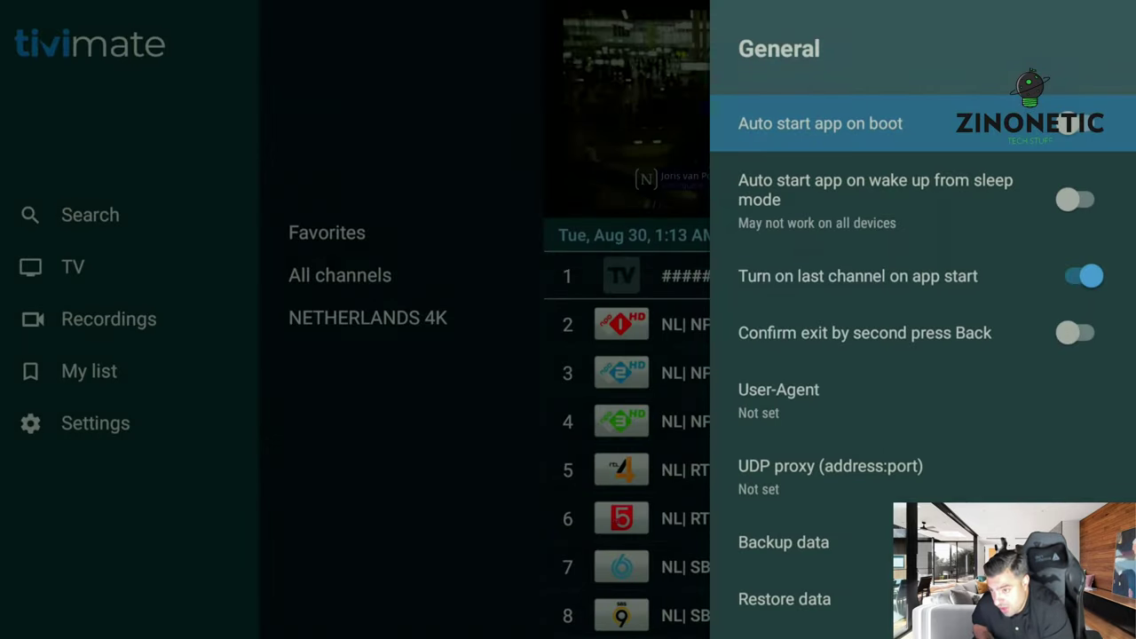
{"action": "key", "text": "Down"}
{"action": "key", "text": "Down"}
{"action": "key", "text": "Down"}
{"action": "key", "text": "Down"}
{"action": "key", "text": "Down"}
{"action": "key", "text": "Down"}
{"action": "key", "text": "Down"}
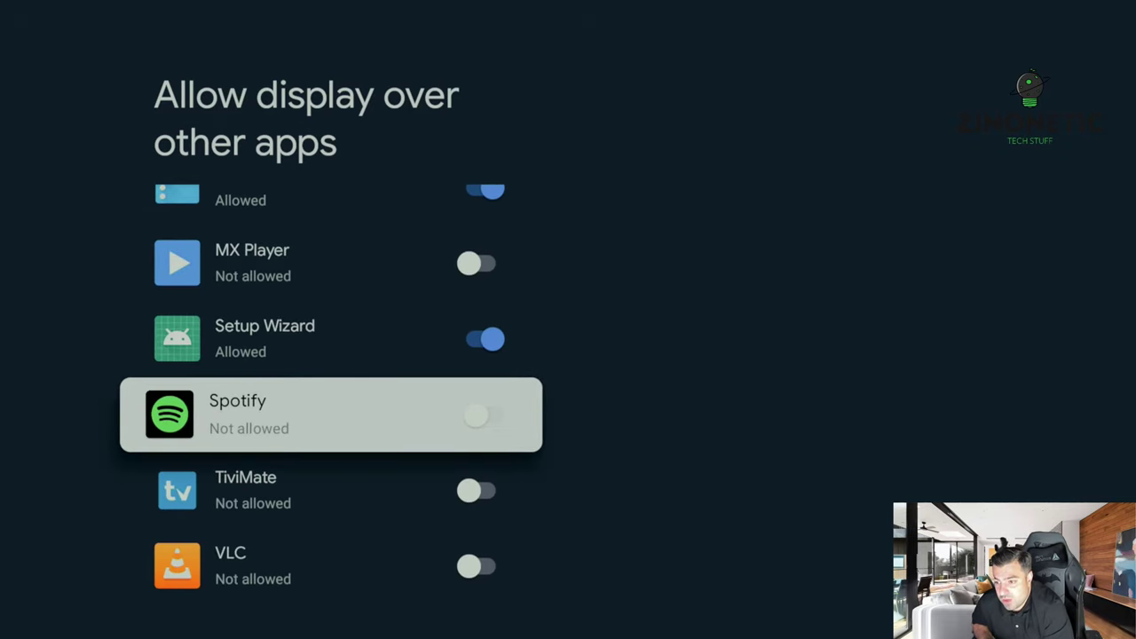
{"action": "key", "text": "Down"}
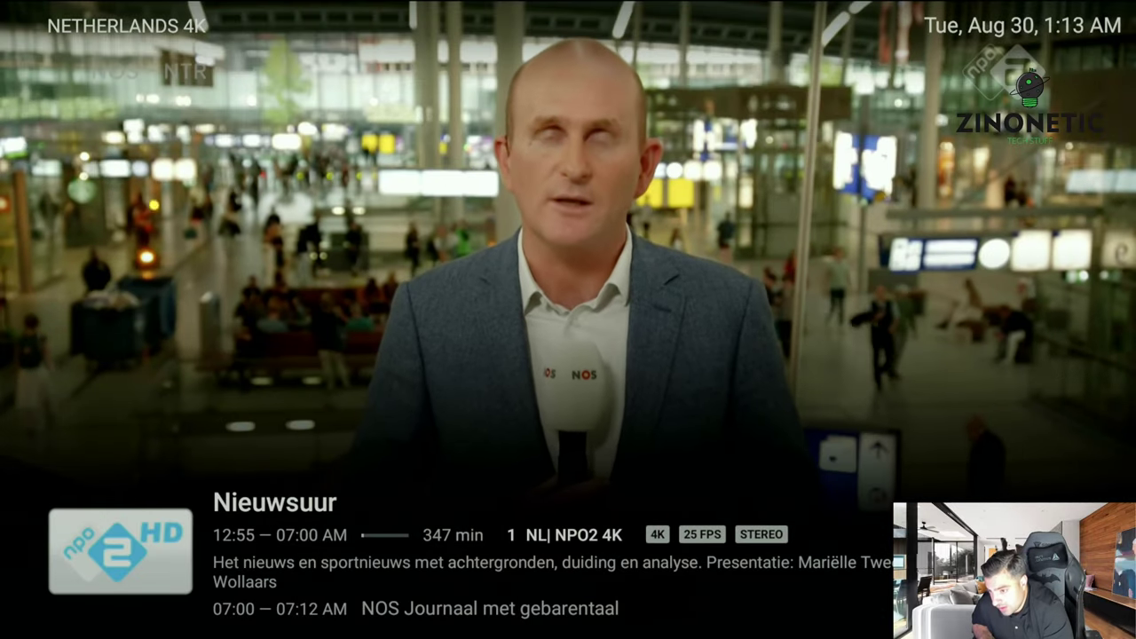
{"action": "key", "text": "Down"}
{"action": "key", "text": "Down"}
{"action": "key", "text": "Return"}
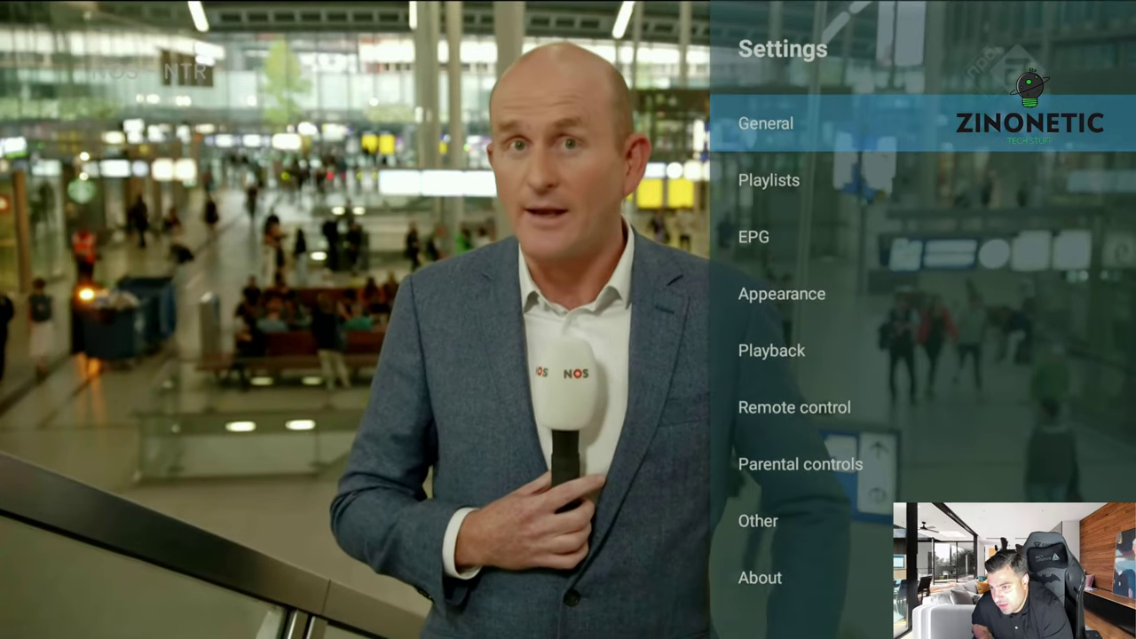
- Return to live TV, then reopen Settings from the player options bar and select General
{"action": "key", "text": "Escape"}
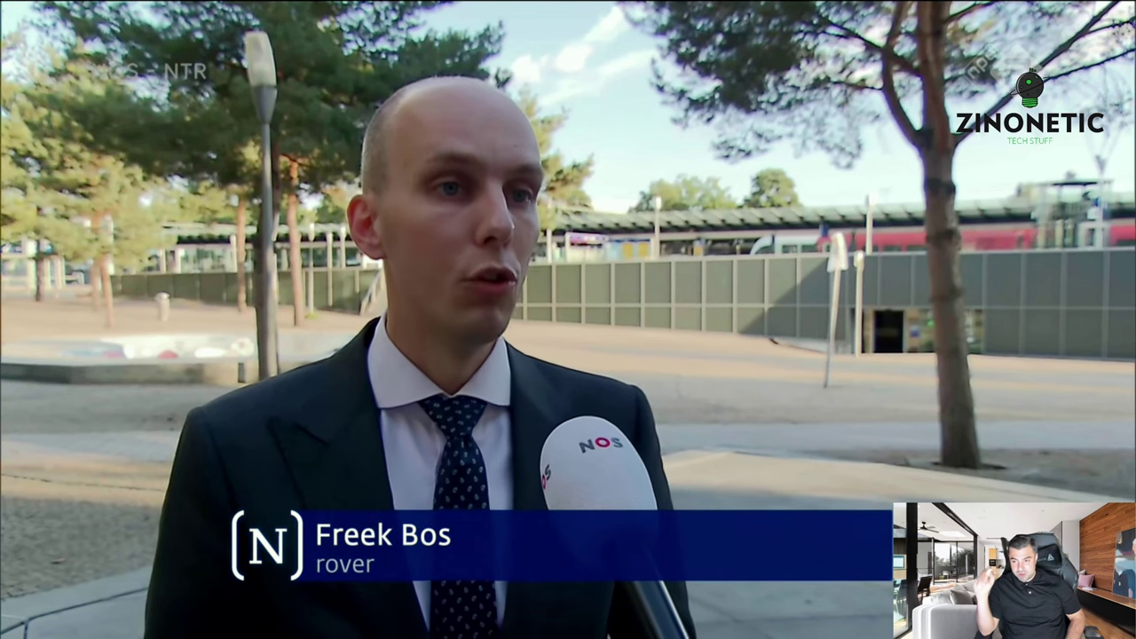
{"action": "key", "text": "Return"}
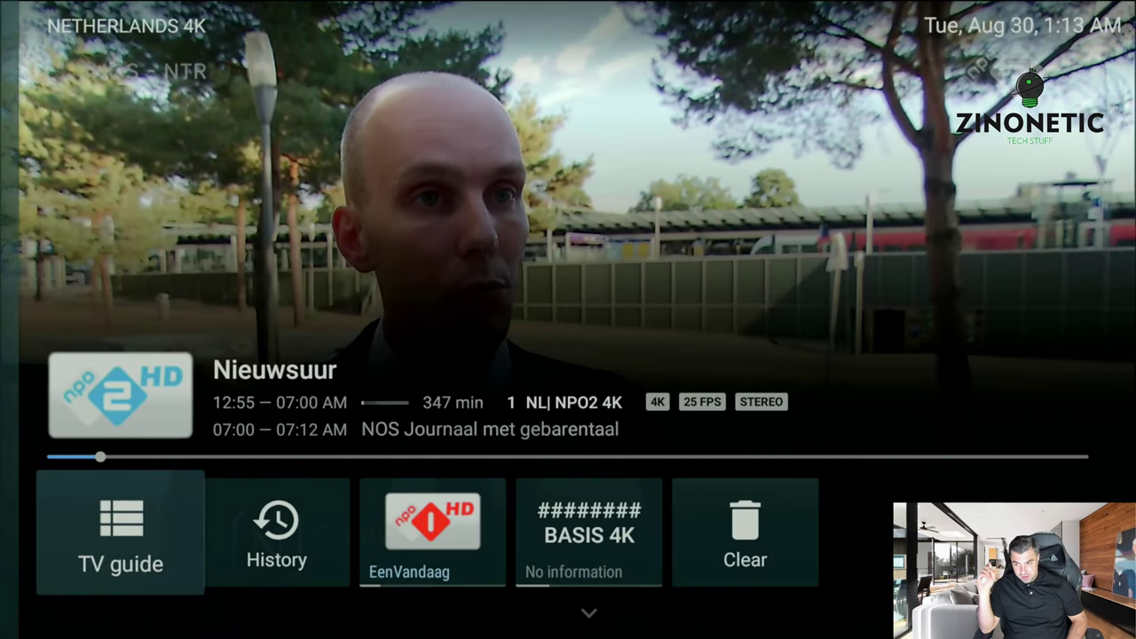
{"action": "key", "text": "Down"}
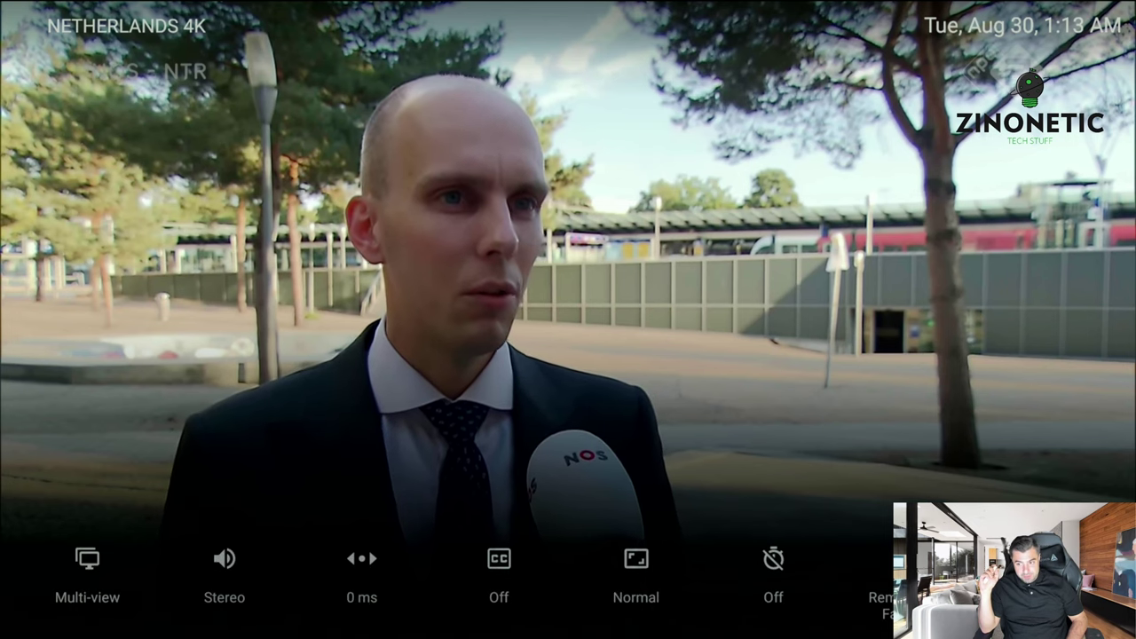
{"action": "key", "text": "Return"}
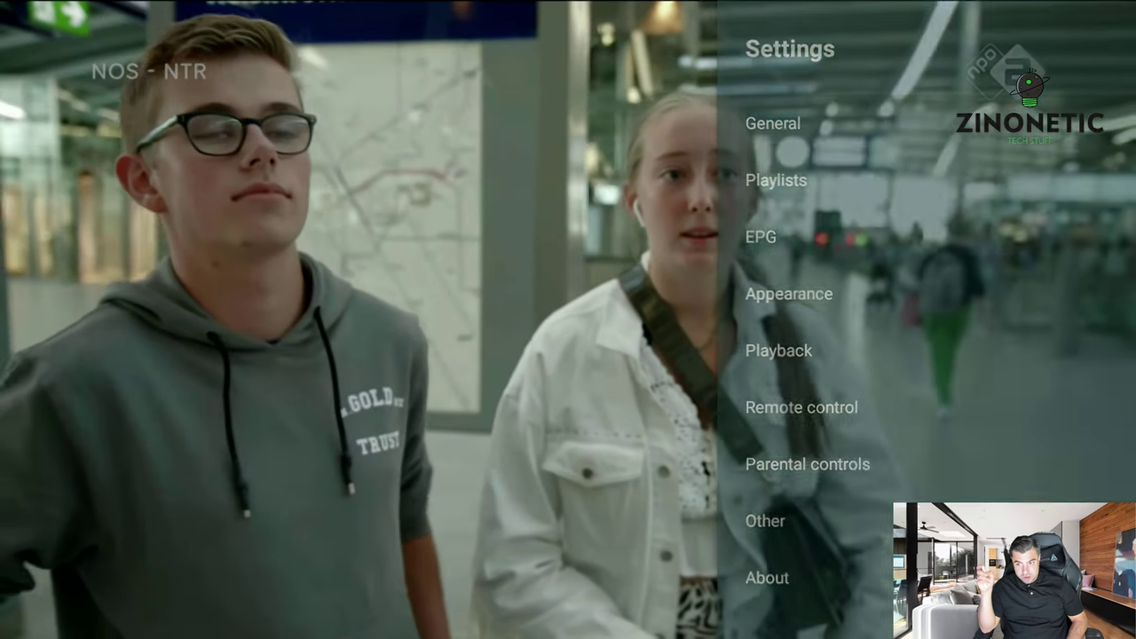
{"action": "key", "text": "Escape"}
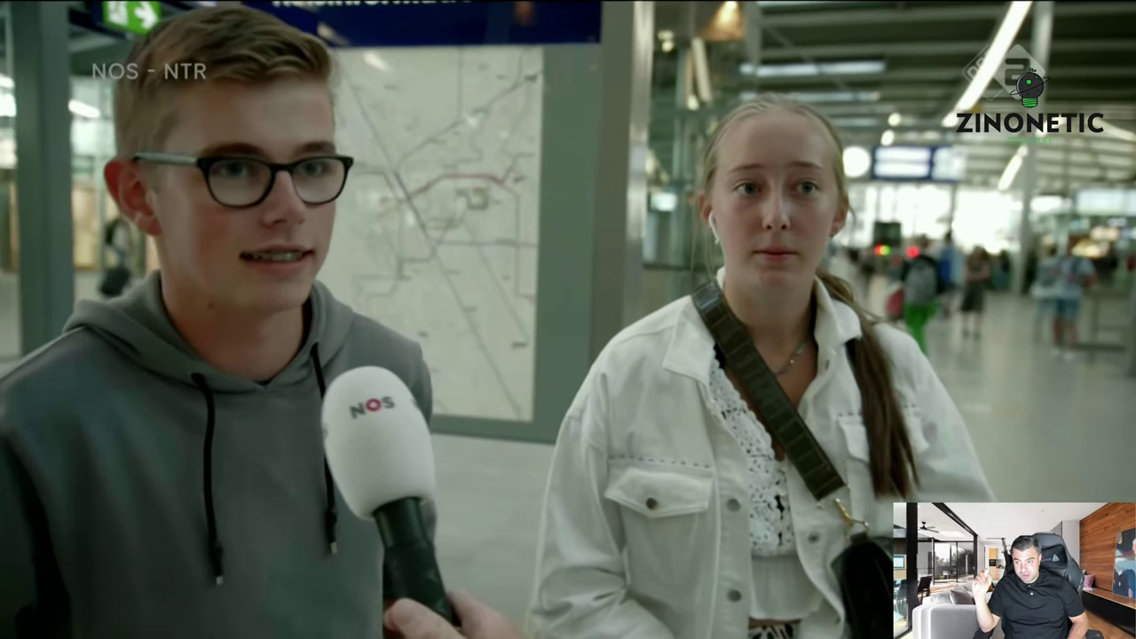
{"action": "key", "text": "Return"}
{"action": "key", "text": "Down"}
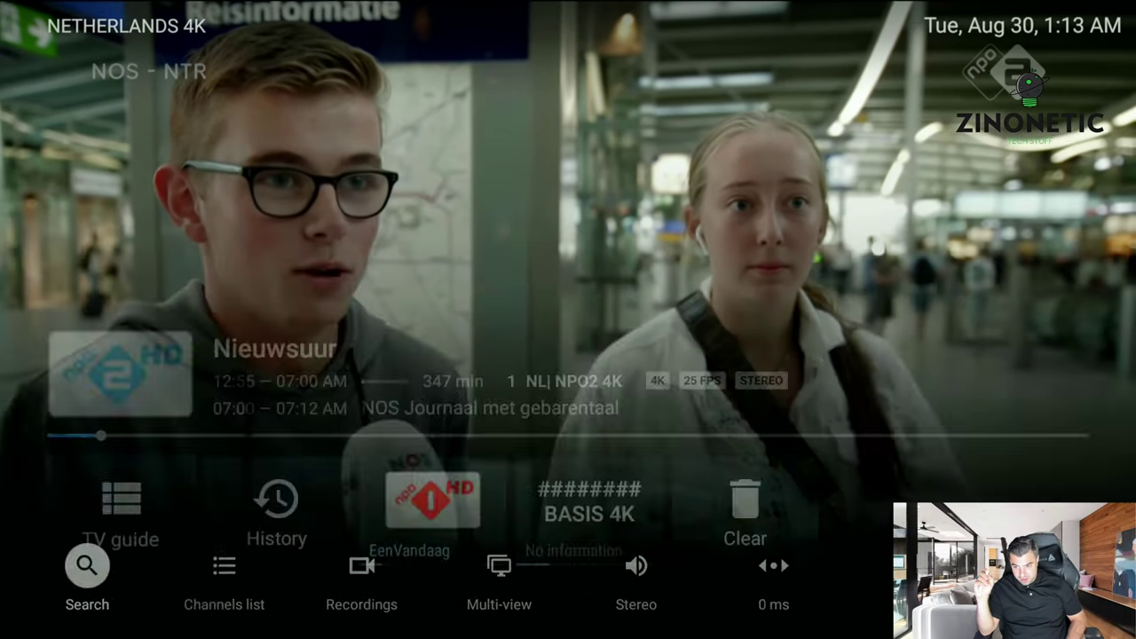
{"action": "key", "text": "Right"}
{"action": "key", "text": "Right"}
{"action": "key", "text": "Right"}
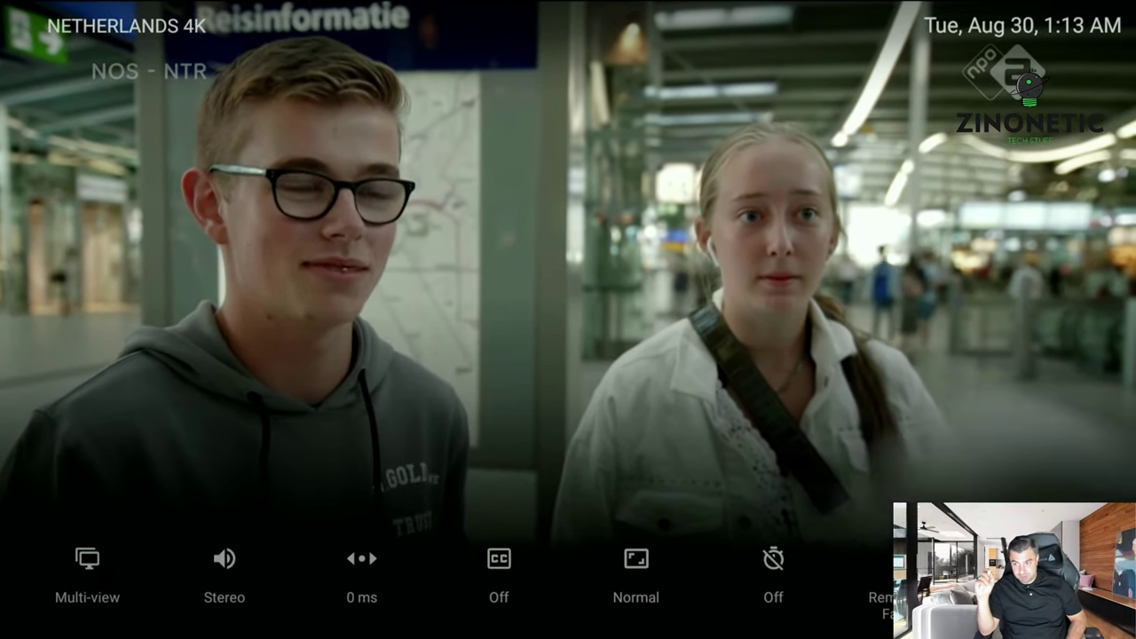
{"action": "key", "text": "Return"}
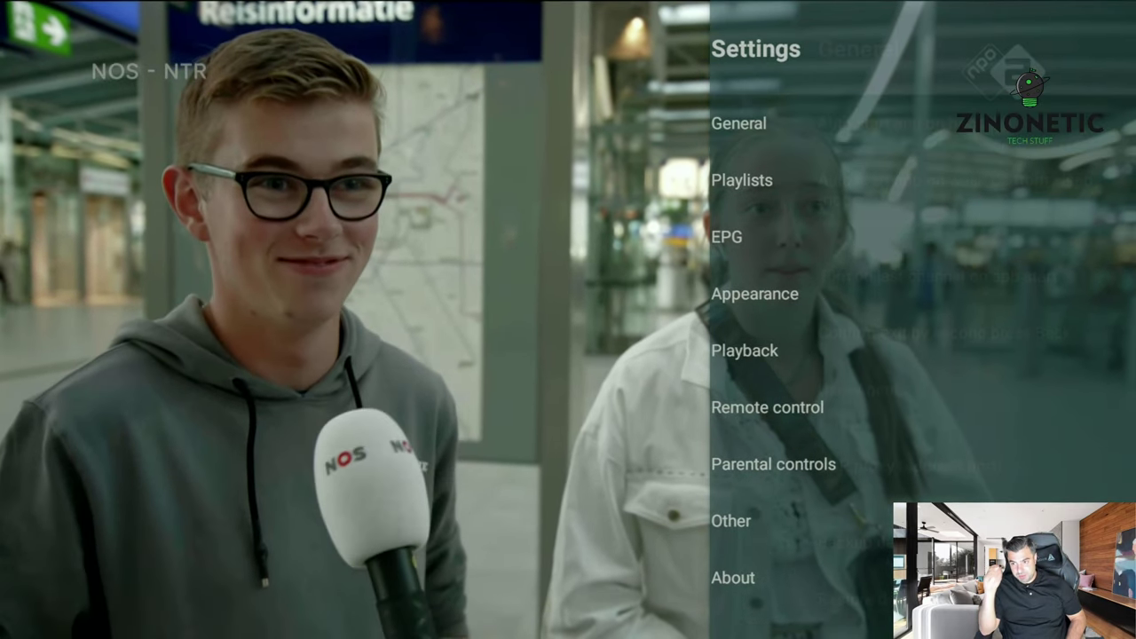
{"action": "key", "text": "Return"}
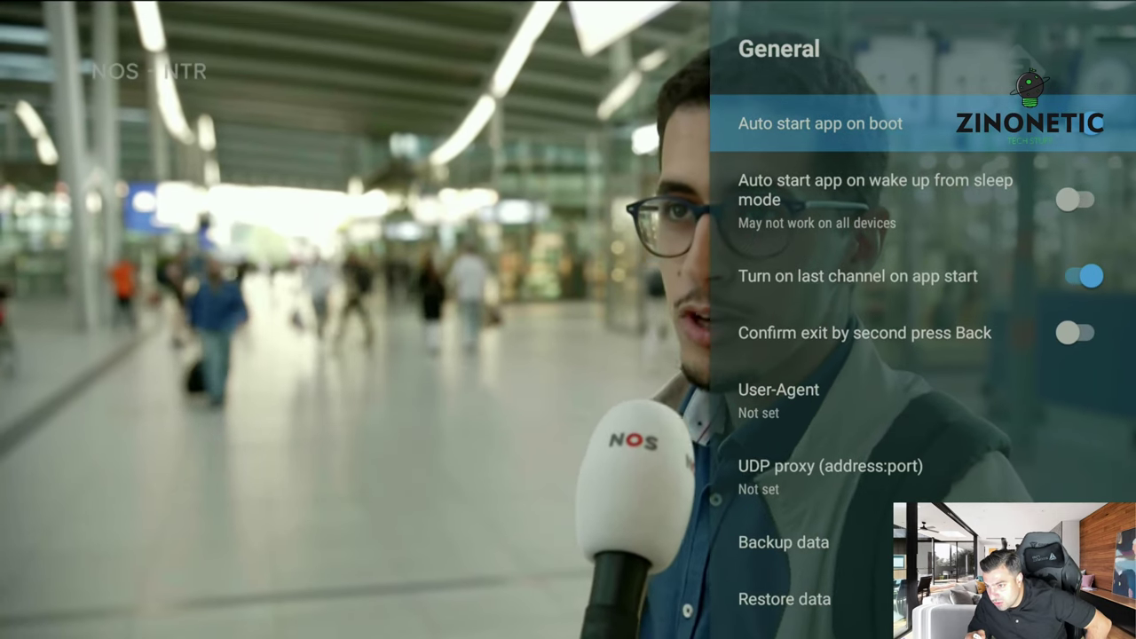
- Turn on 'Auto start app on wake up from sleep mode' and move down to Backup data
{"action": "key", "text": "Down"}
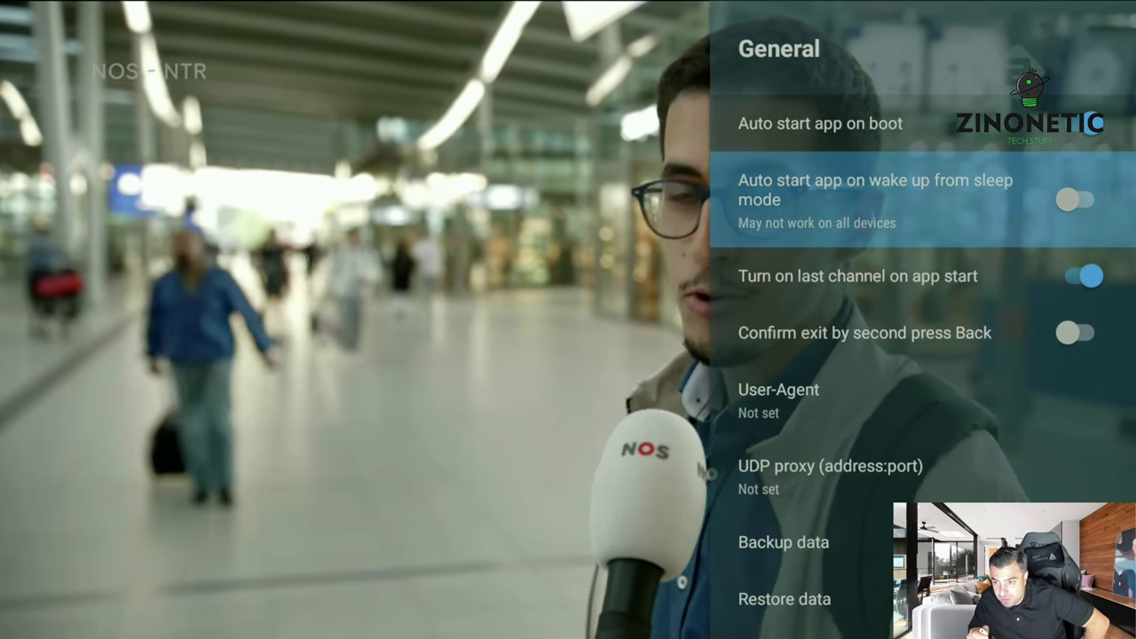
{"action": "key", "text": "Return"}
{"action": "key", "text": "Down"}
{"action": "key", "text": "Down"}
{"action": "key", "text": "Down"}
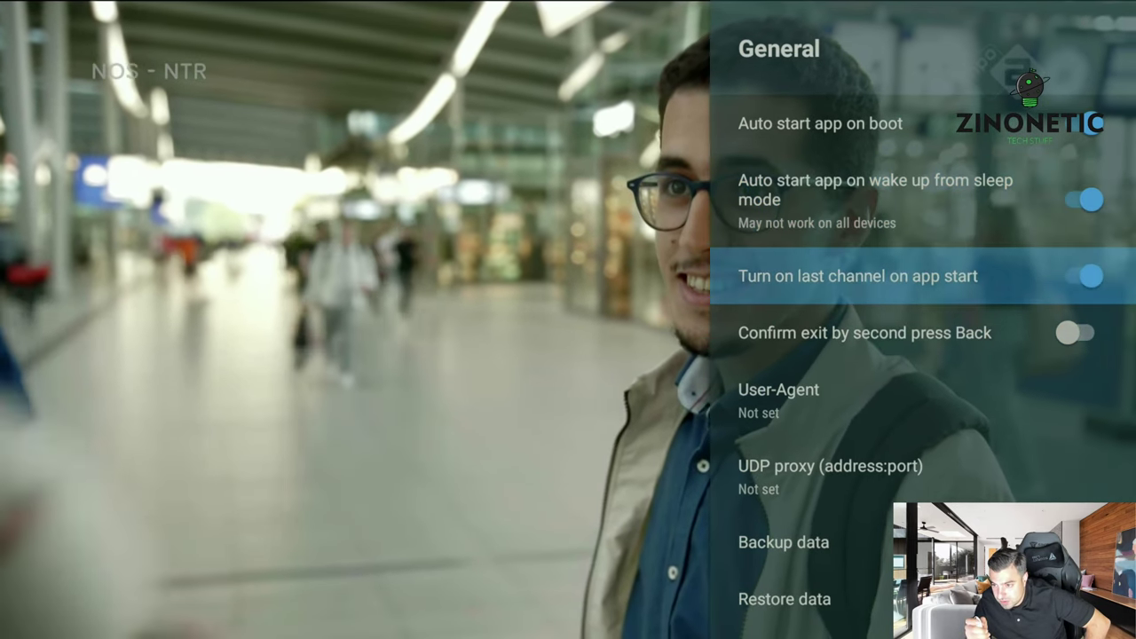
{"action": "key", "text": "Down"}
{"action": "key", "text": "Down"}
{"action": "key", "text": "Down"}
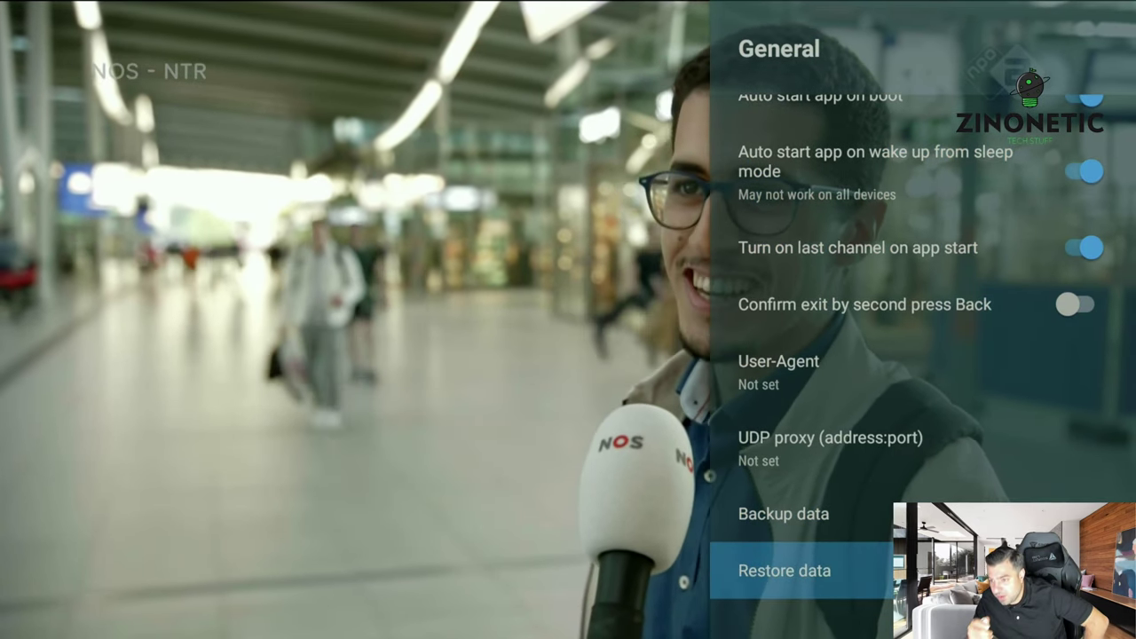
{"action": "key", "text": "Up"}
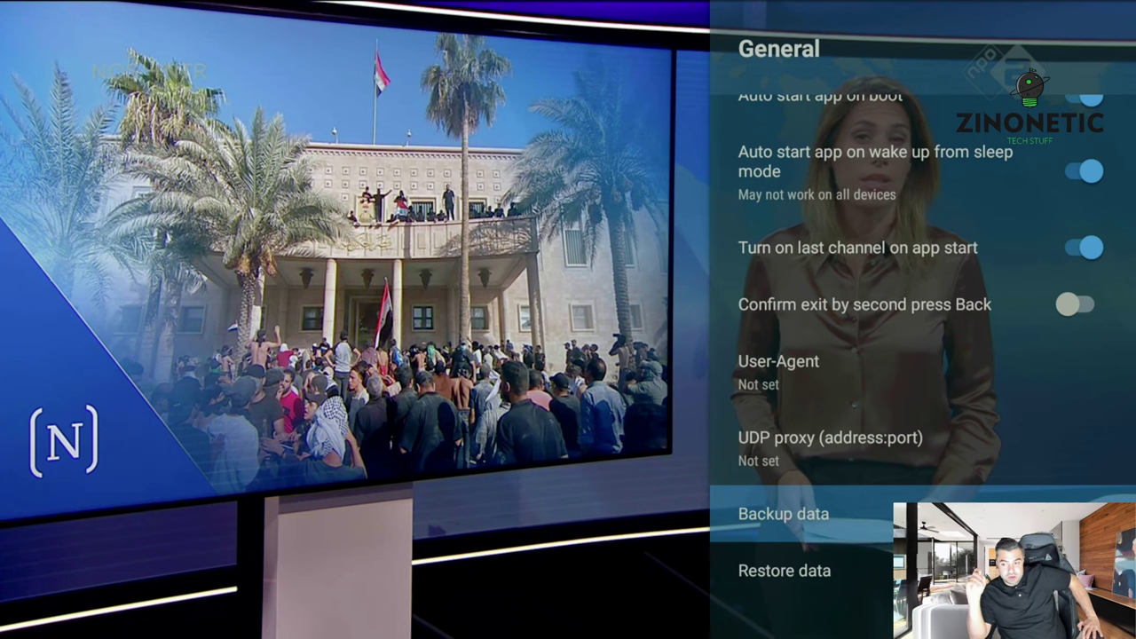
- Allow file access and save a TiviMate data backup into the Download folder
{"action": "key", "text": "Return"}
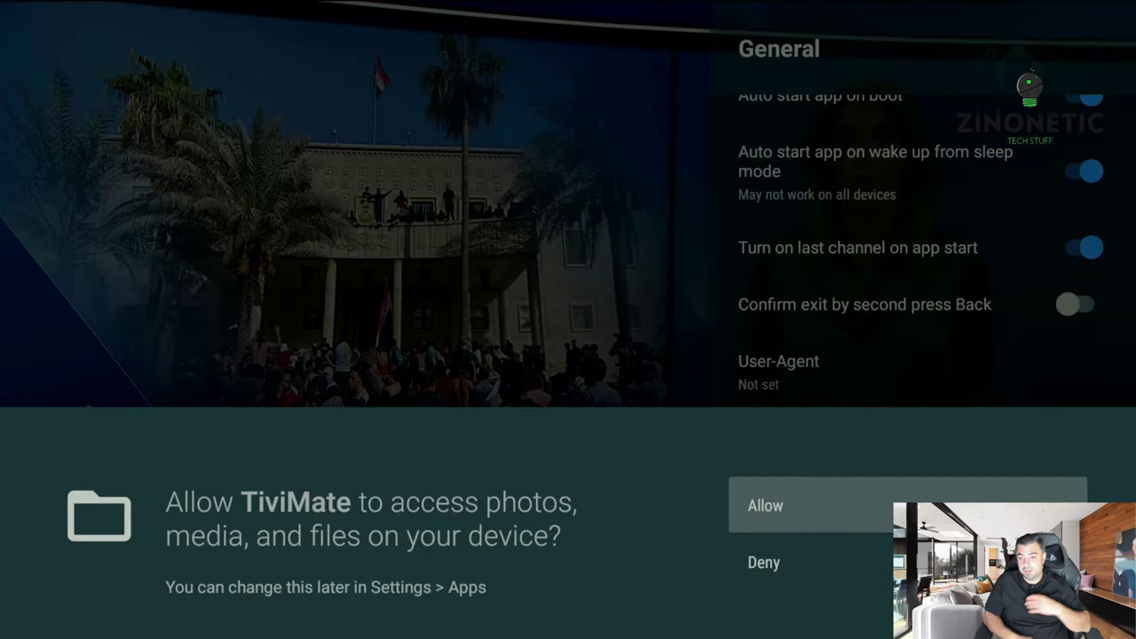
{"action": "key", "text": "Return"}
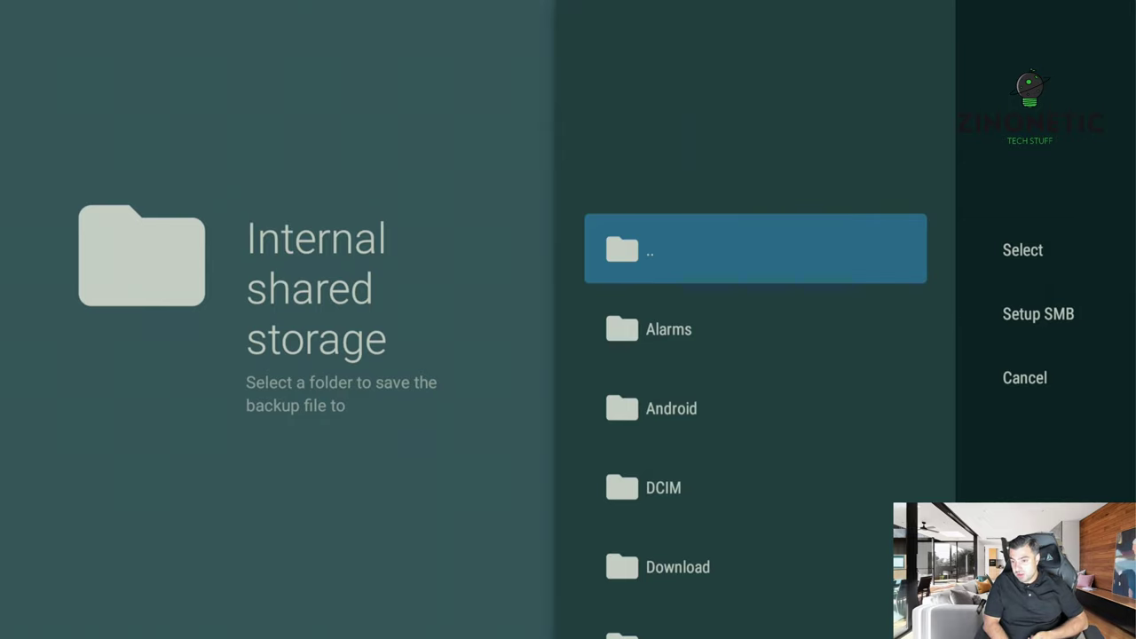
{"action": "key", "text": "Down"}
{"action": "key", "text": "Down"}
{"action": "key", "text": "Down"}
{"action": "key", "text": "Down"}
{"action": "key", "text": "Return"}
{"action": "key", "text": "Right"}
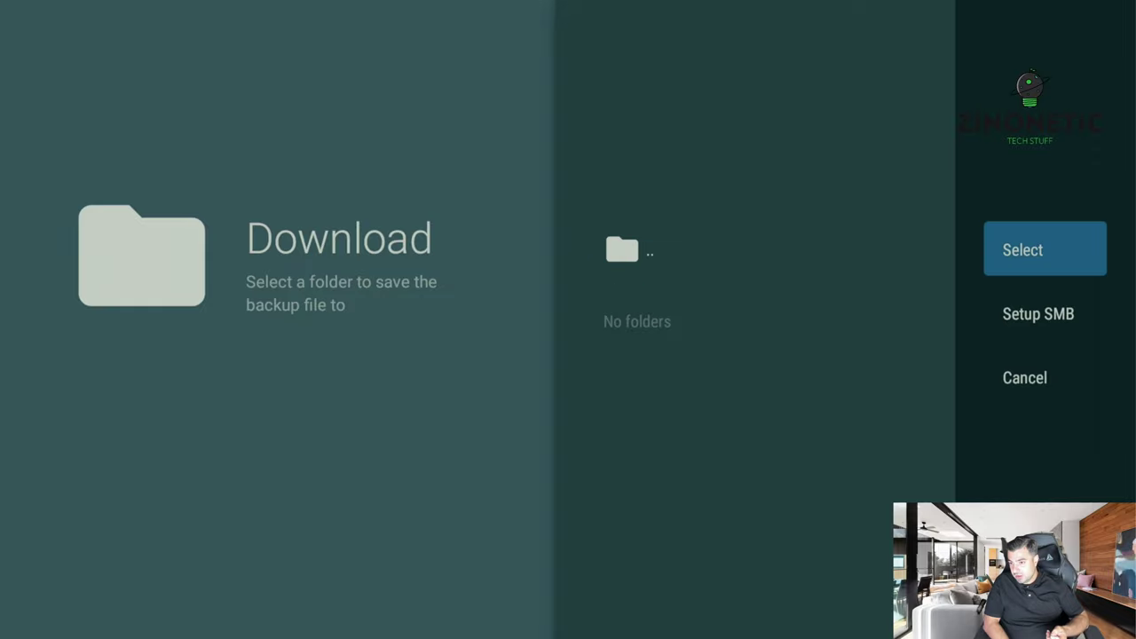
{"action": "key", "text": "Return"}
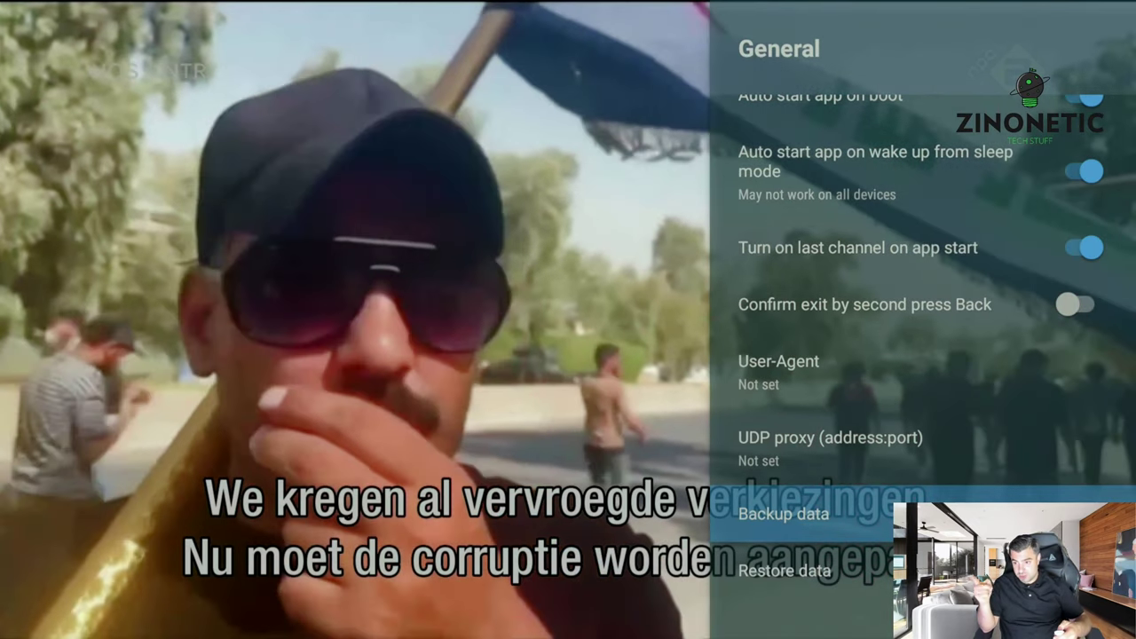
- Find the saved backup file in Download via Restore data, then back out without restoring
{"action": "key", "text": "Down"}
{"action": "key", "text": "Return"}
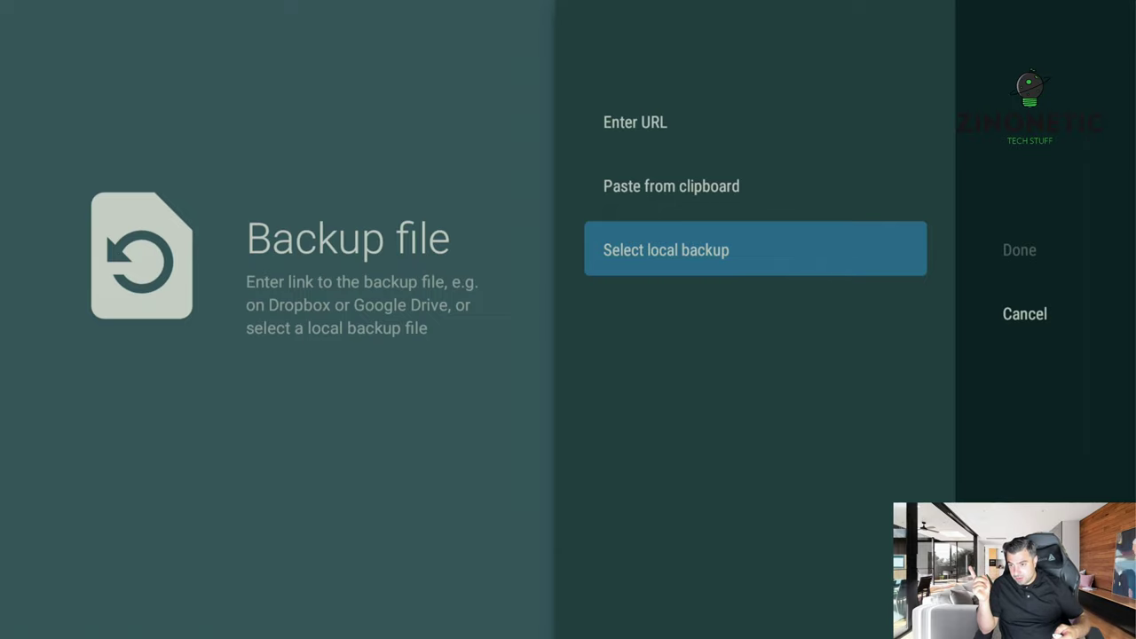
{"action": "key", "text": "Return"}
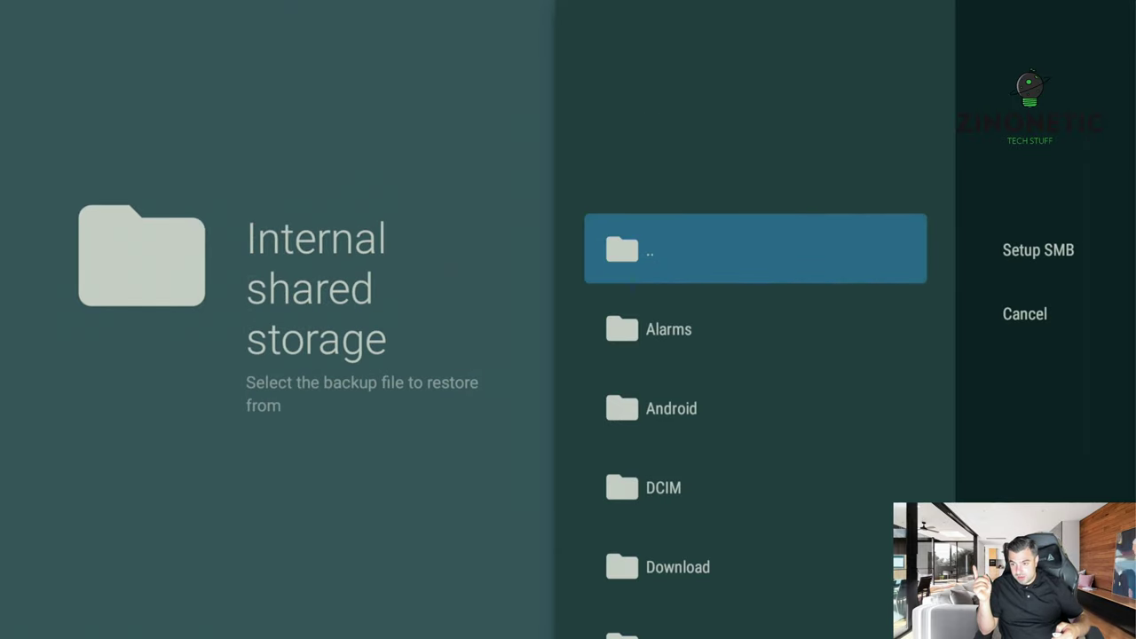
{"action": "key", "text": "Down"}
{"action": "key", "text": "Down"}
{"action": "key", "text": "Down"}
{"action": "key", "text": "Down"}
{"action": "key", "text": "Return"}
{"action": "key", "text": "Down"}
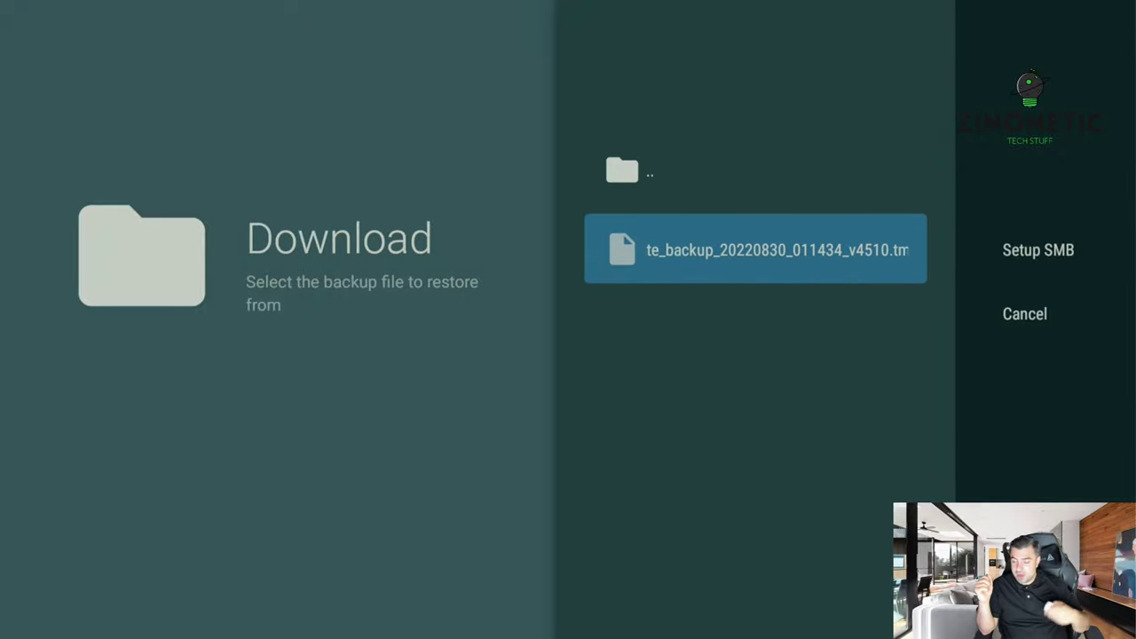
{"action": "key", "text": "Escape"}
{"action": "key", "text": "Escape"}
{"action": "key", "text": "Escape"}
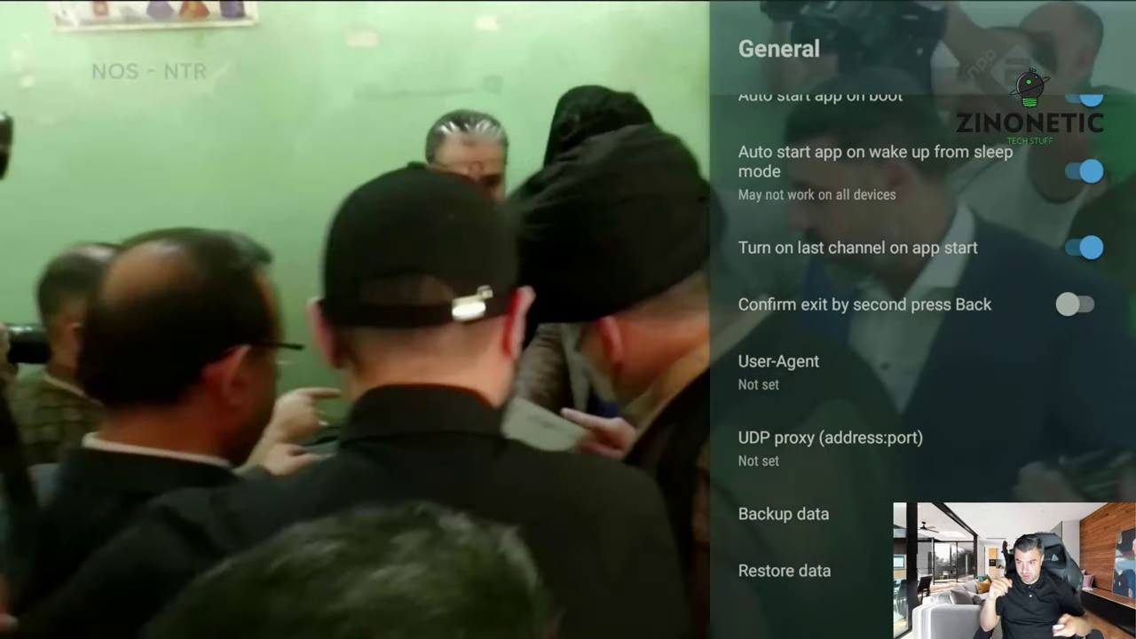
{"action": "key", "text": "Escape"}
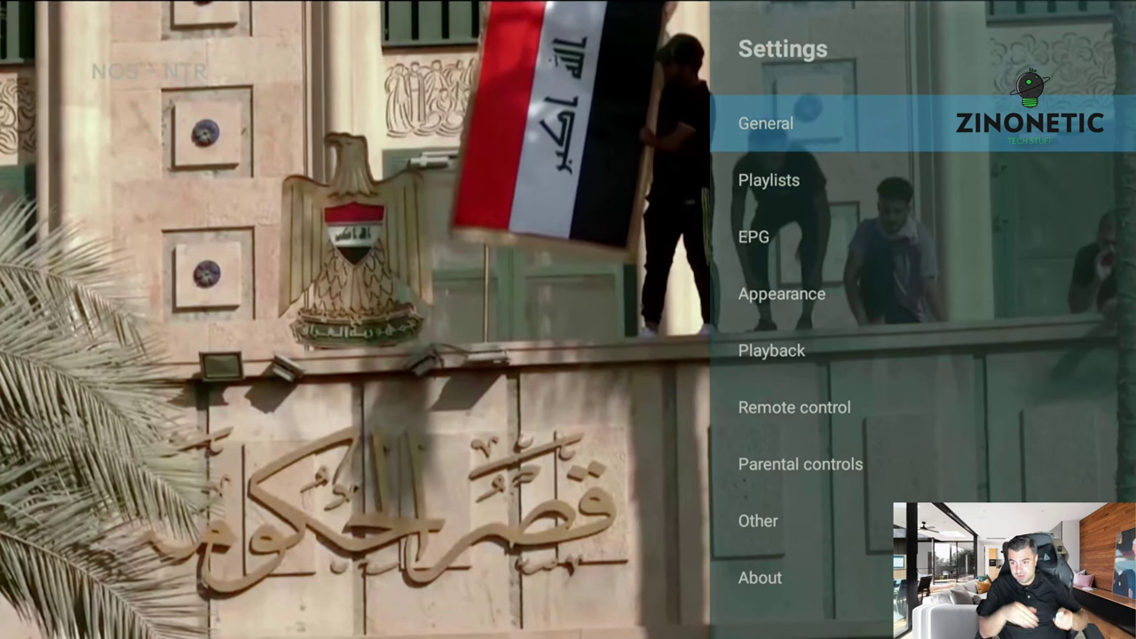
- Close Settings and open the Closed captions panel from the player options bar
{"action": "key", "text": "Escape"}
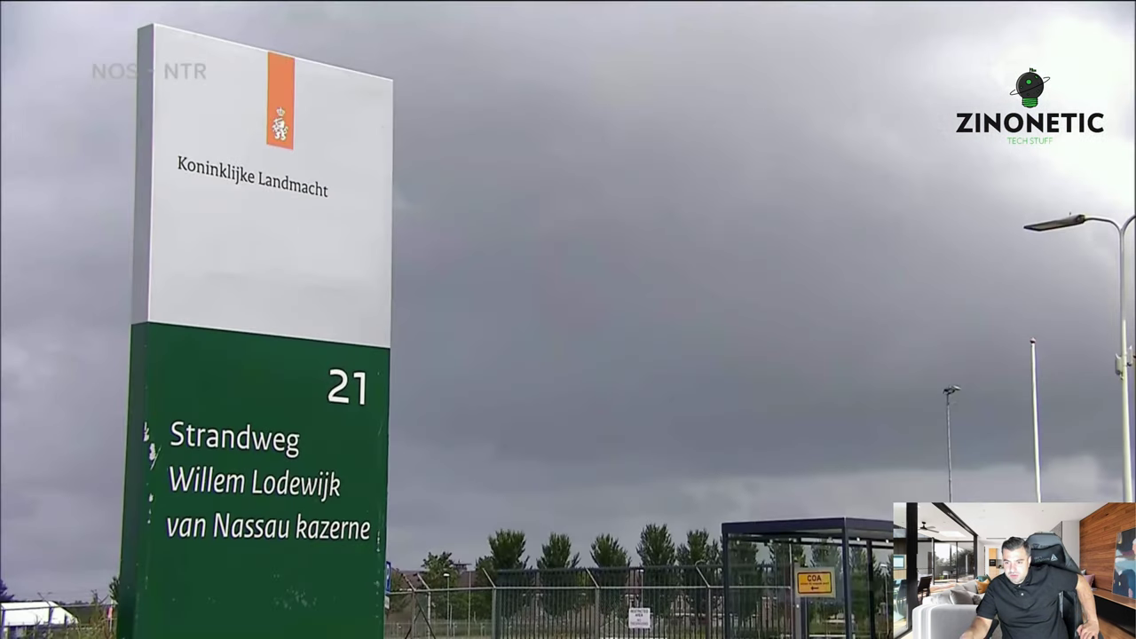
{"action": "key", "text": "Return"}
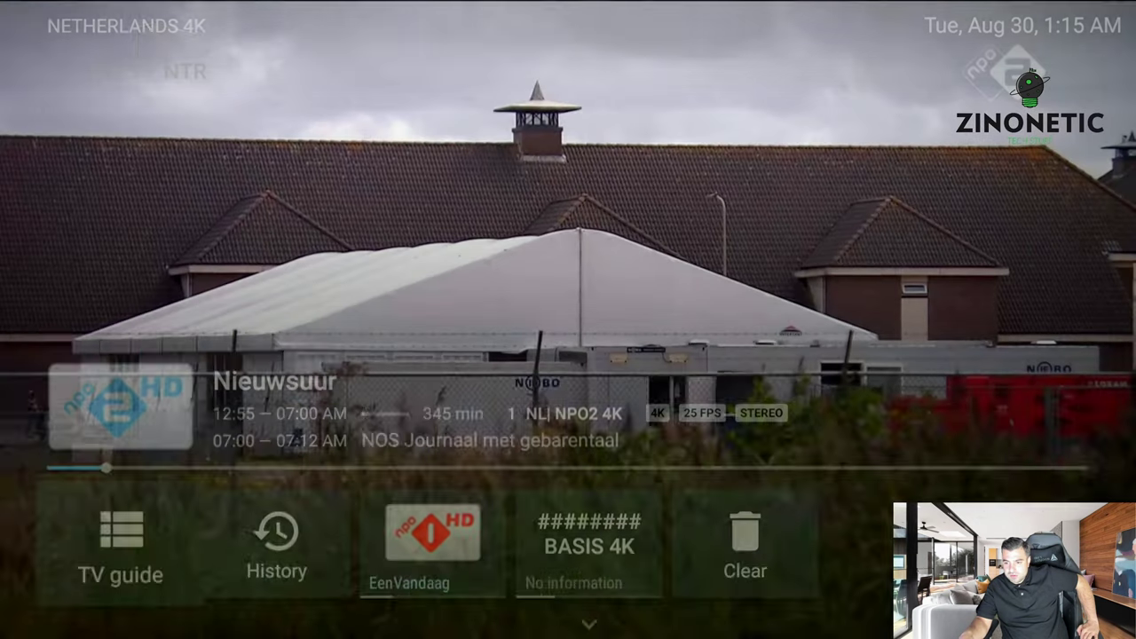
{"action": "key", "text": "Down"}
{"action": "key", "text": "Right"}
{"action": "key", "text": "Right"}
{"action": "key", "text": "Right"}
{"action": "key", "text": "Right"}
{"action": "key", "text": "Right"}
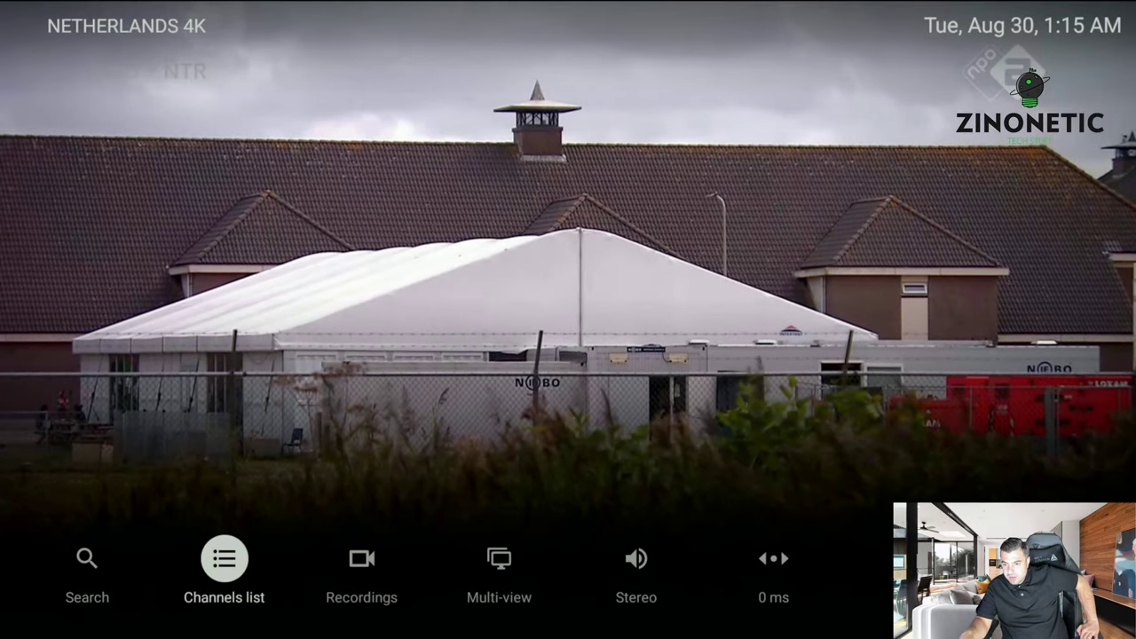
{"action": "key", "text": "Right"}
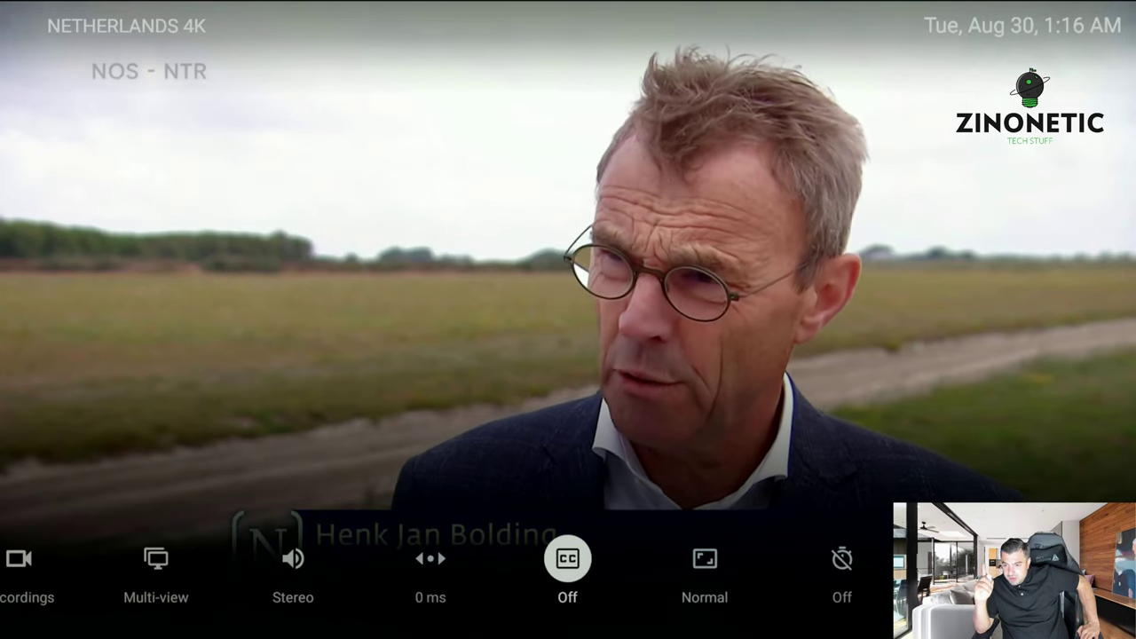
{"action": "key", "text": "Return"}
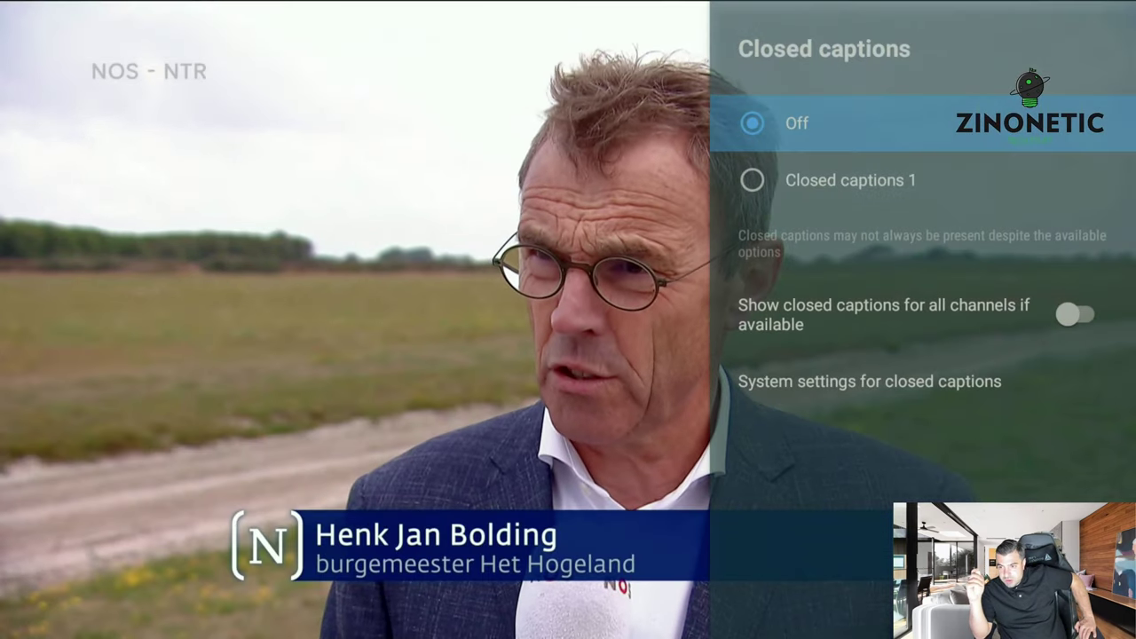
- Select Closed captions 1, show captions for all channels, and open Android's caption settings
{"action": "key", "text": "Down"}
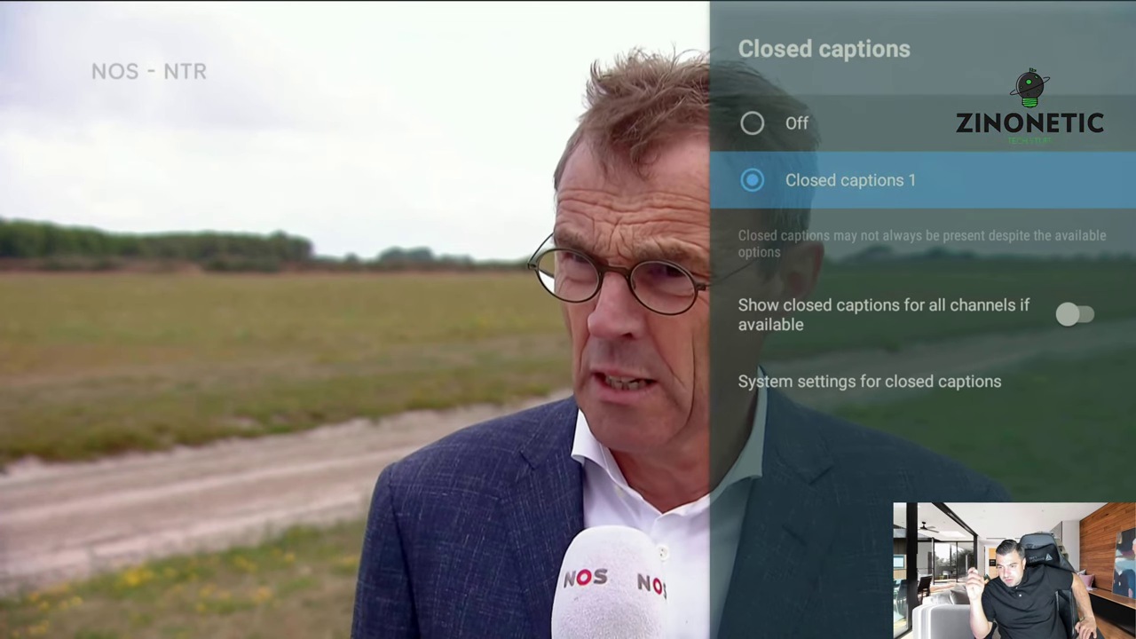
{"action": "key", "text": "Down"}
{"action": "key", "text": "Down"}
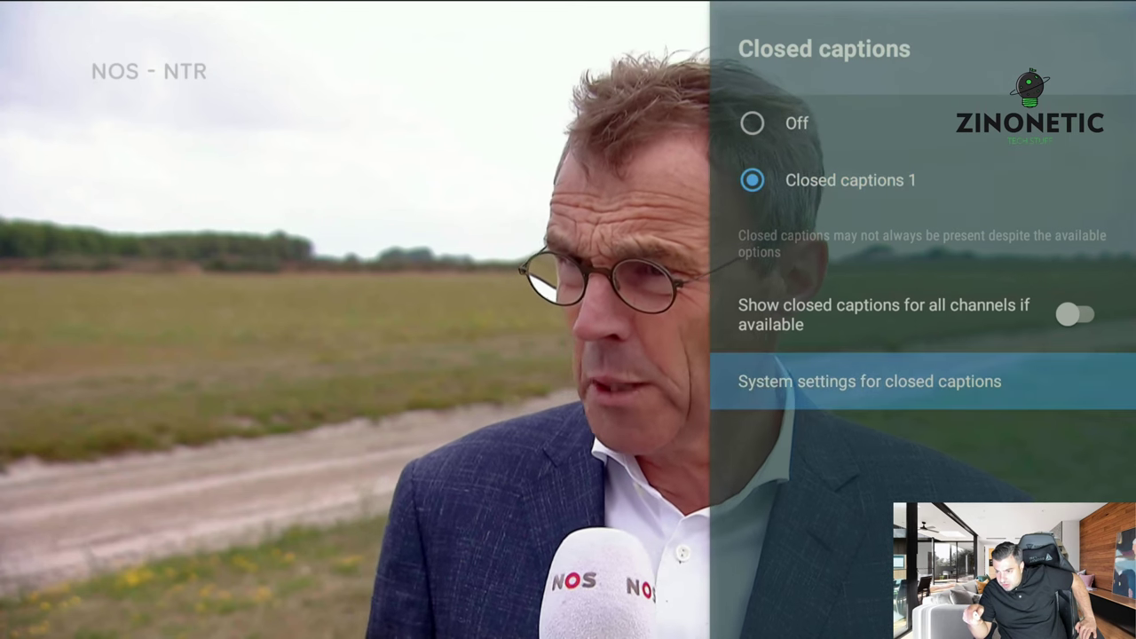
{"action": "key", "text": "Up"}
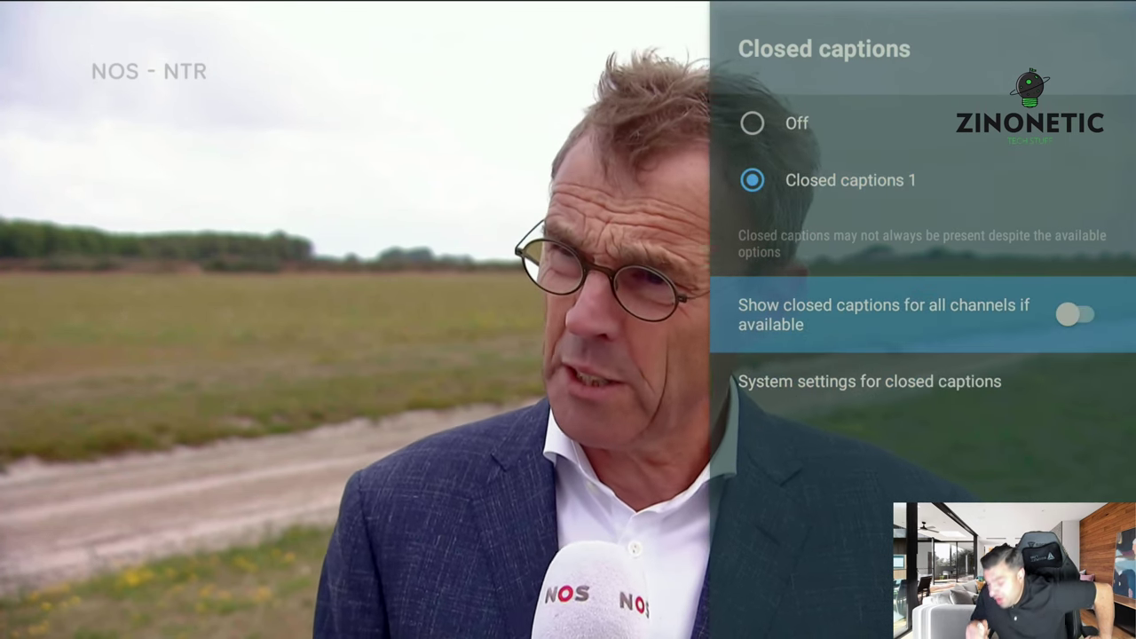
{"action": "key", "text": "Return"}
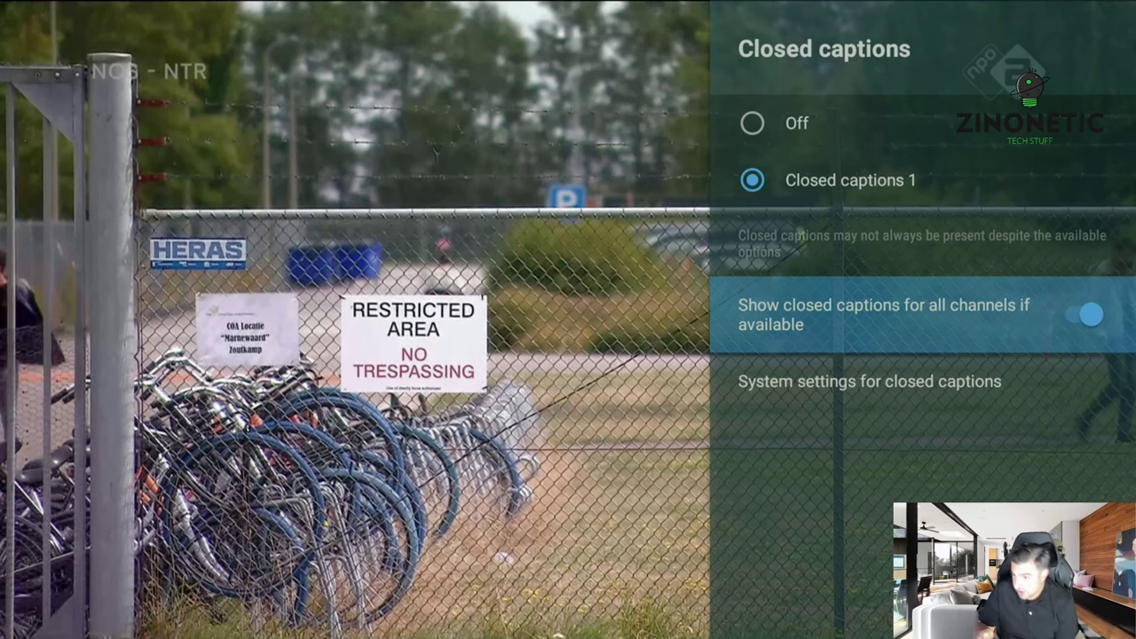
{"action": "key", "text": "Down"}
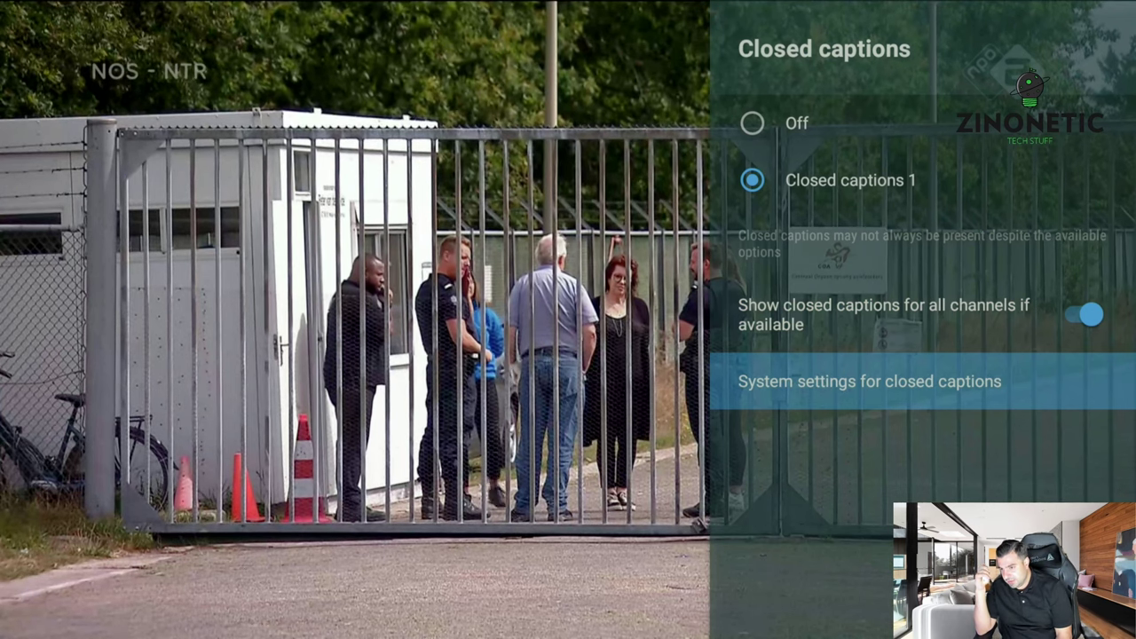
{"action": "key", "text": "Return"}
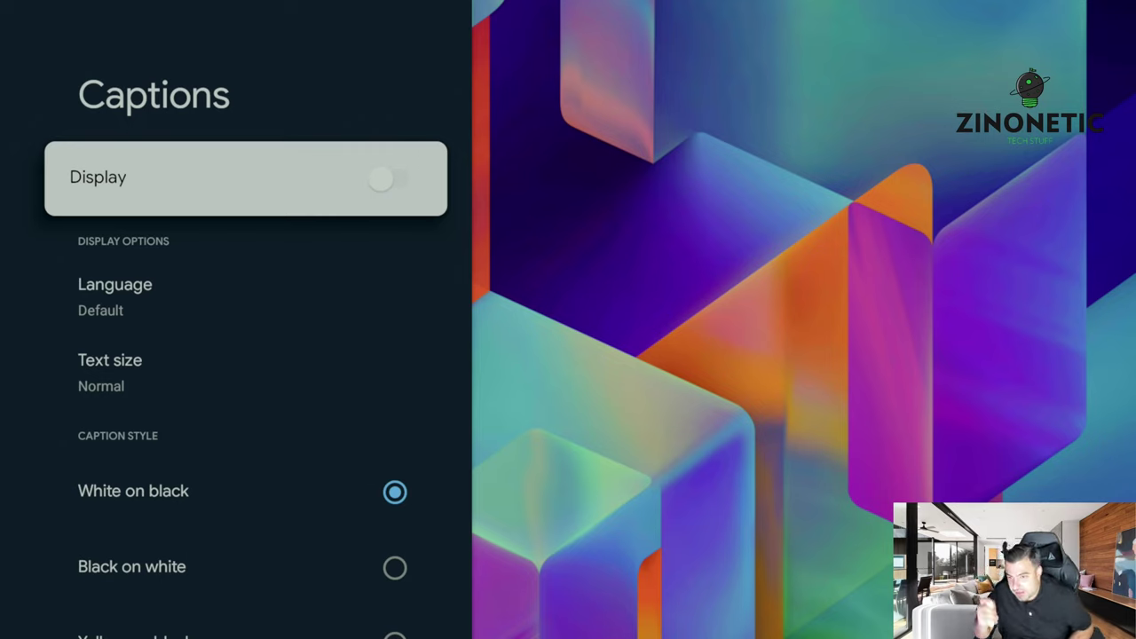
- Turn on caption Display in Android Captions settings and browse the caption style choices
{"action": "key", "text": "Return"}
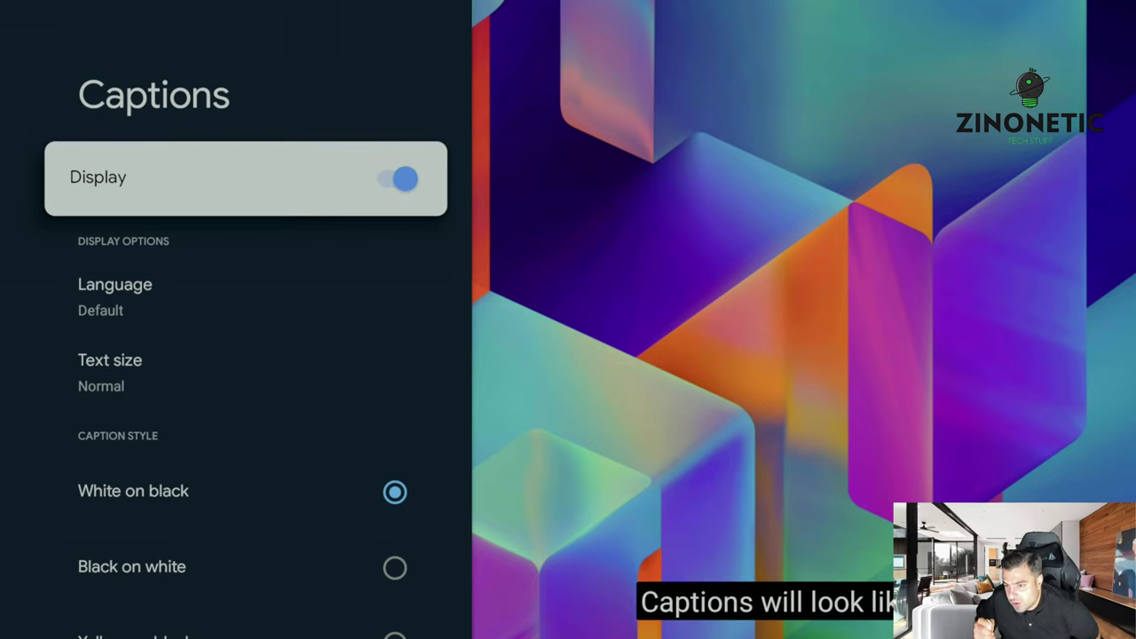
{"action": "key", "text": "Down"}
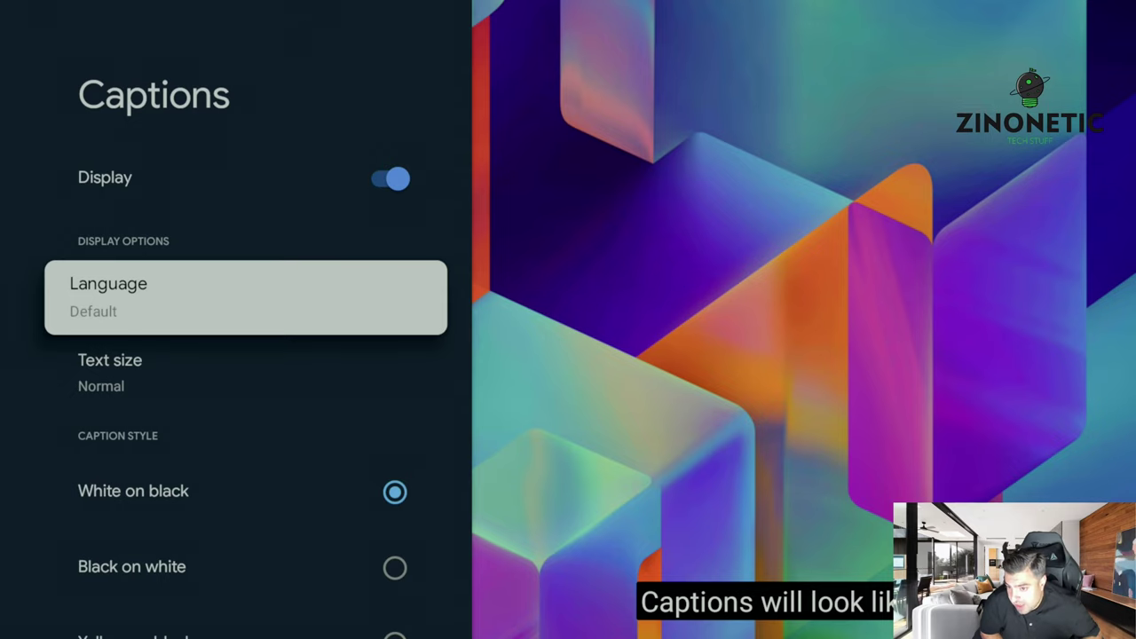
{"action": "key", "text": "Down"}
{"action": "key", "text": "Down"}
{"action": "key", "text": "Down"}
{"action": "key", "text": "Down"}
{"action": "key", "text": "Down"}
{"action": "key", "text": "Down"}
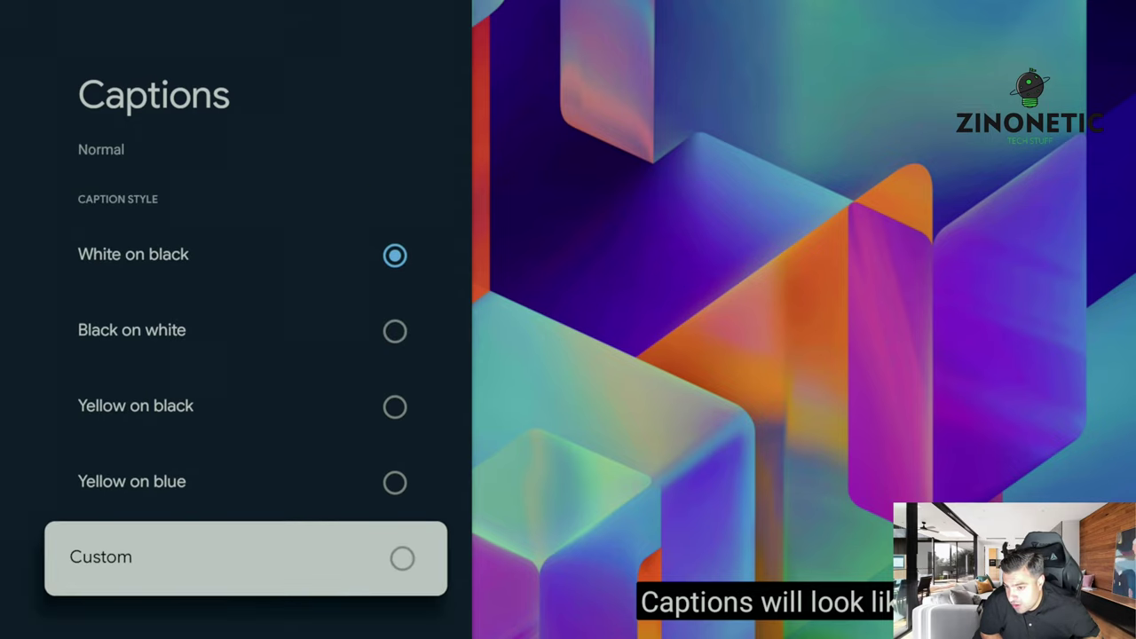